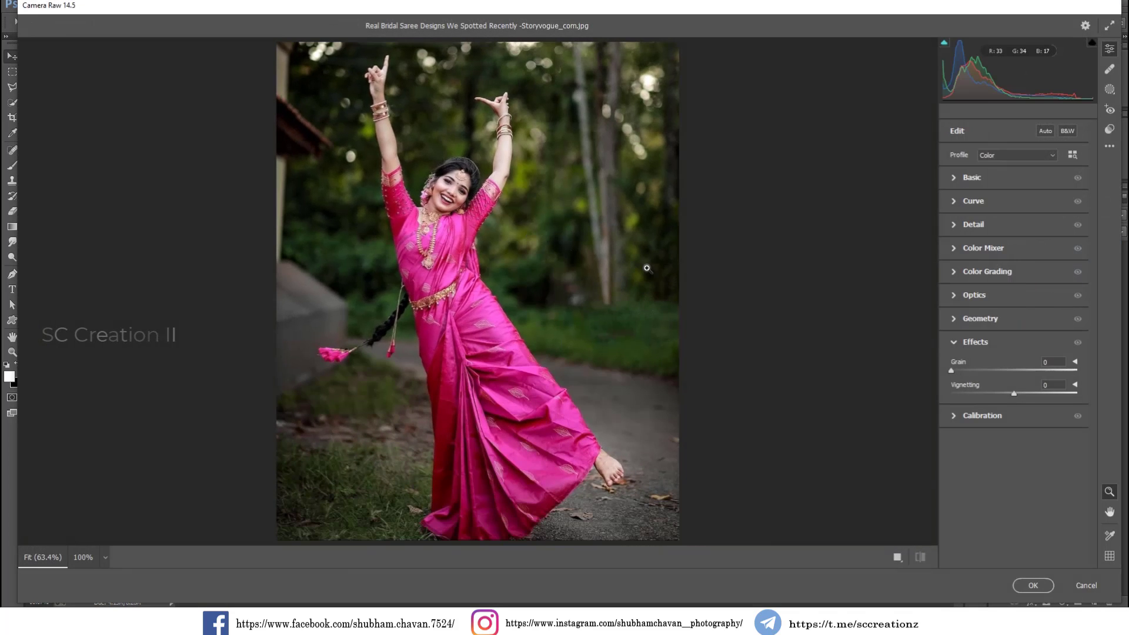
Step: Set the Basic tone values to Exposure -0.65, Contrast -16, Highlights -15, Shadows +68, Whites -18 and Blacks +50
{"action": "left_click", "coordinate": [972, 181]}
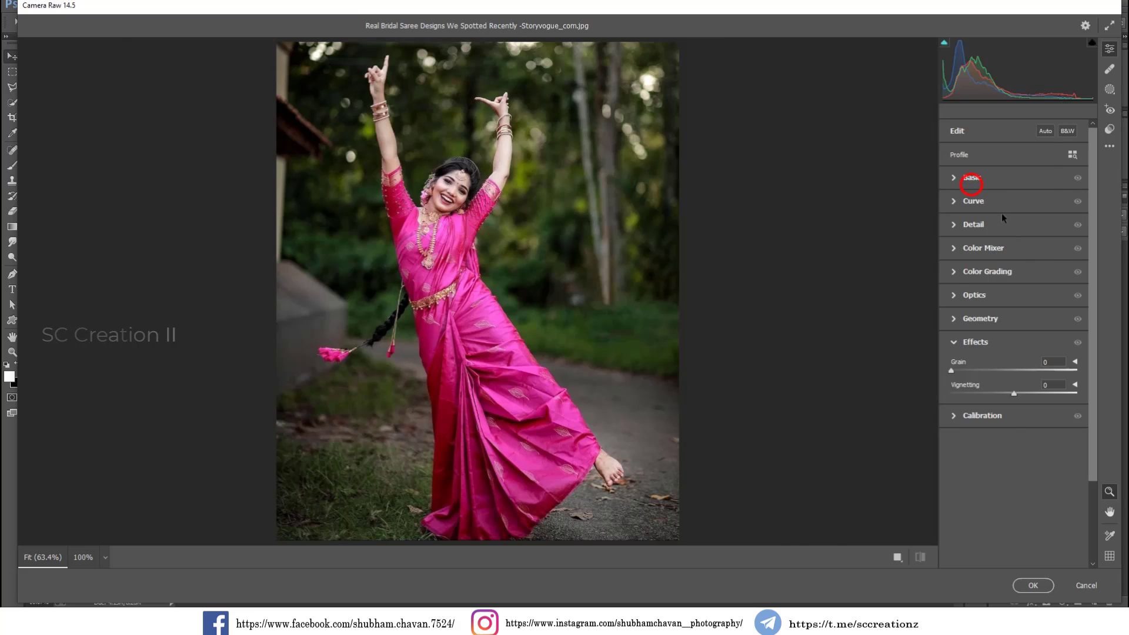
{"action": "left_click_drag", "start_coordinate": [1014, 271], "coordinate": [1001, 292]}
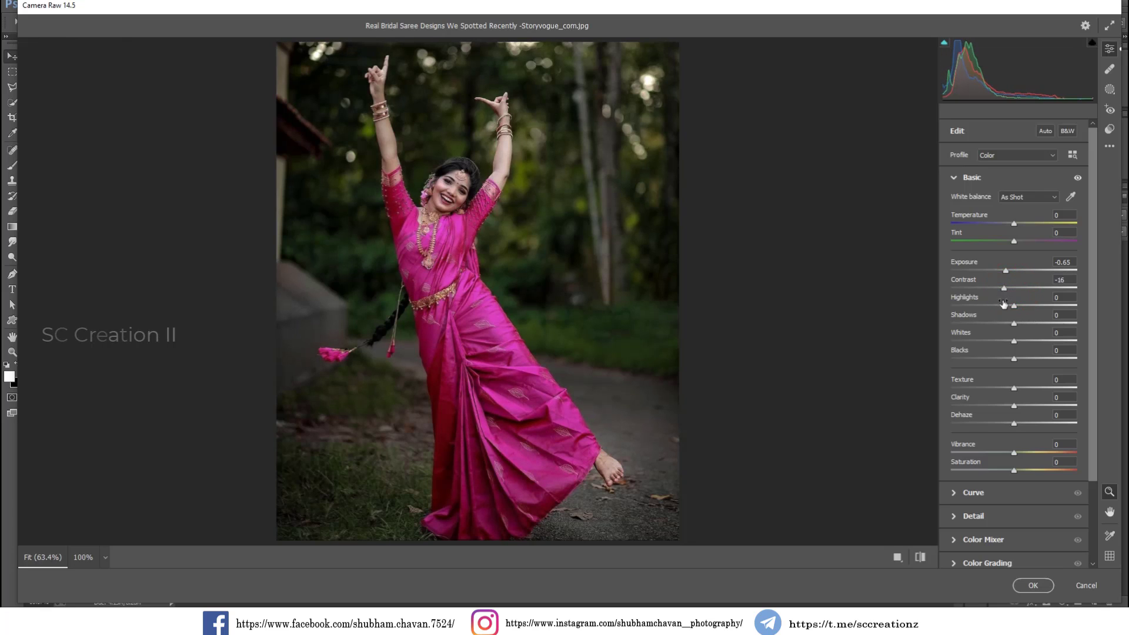
{"action": "left_click", "coordinate": [1003, 306]}
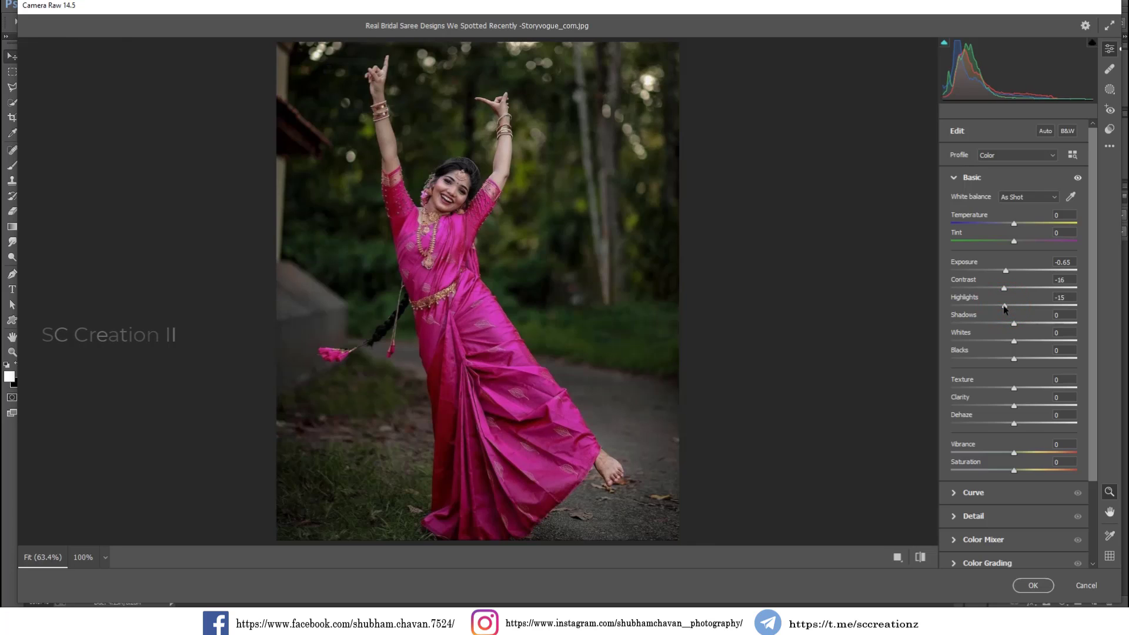
{"action": "left_click_drag", "start_coordinate": [1029, 324], "coordinate": [1003, 342]}
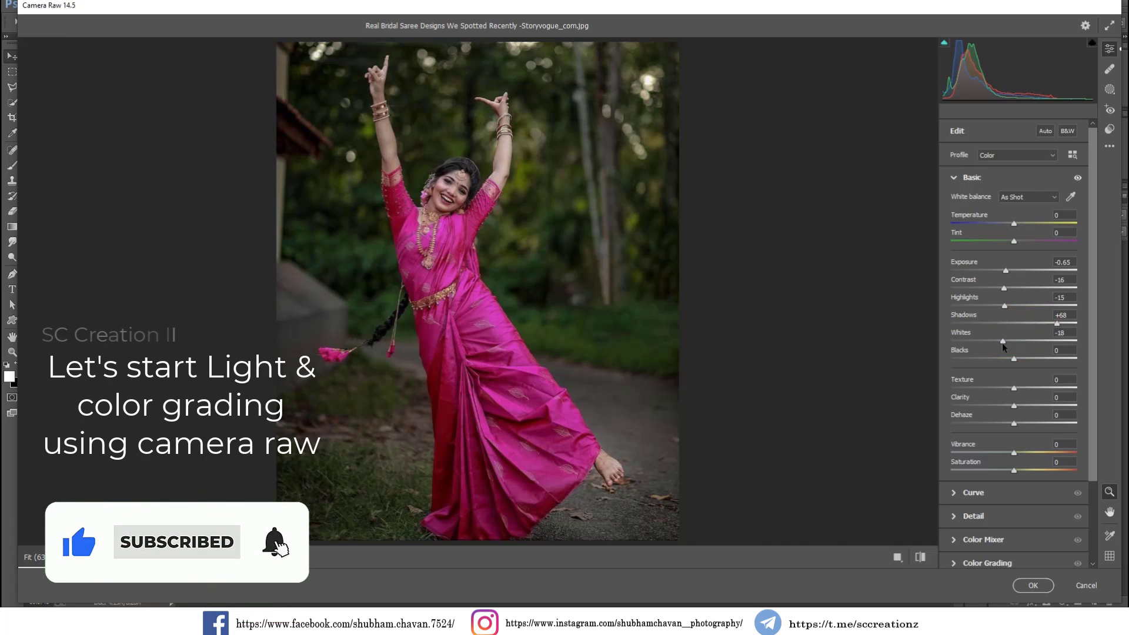
{"action": "left_click", "coordinate": [1029, 358]}
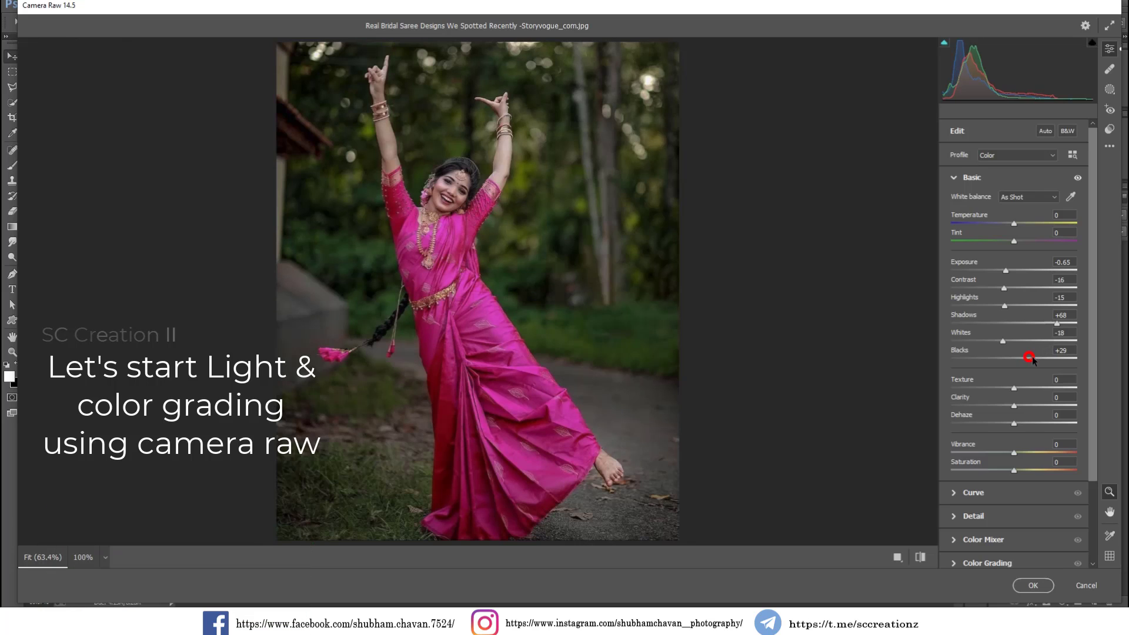
{"action": "left_click_drag", "start_coordinate": [1032, 358], "coordinate": [1044, 360]}
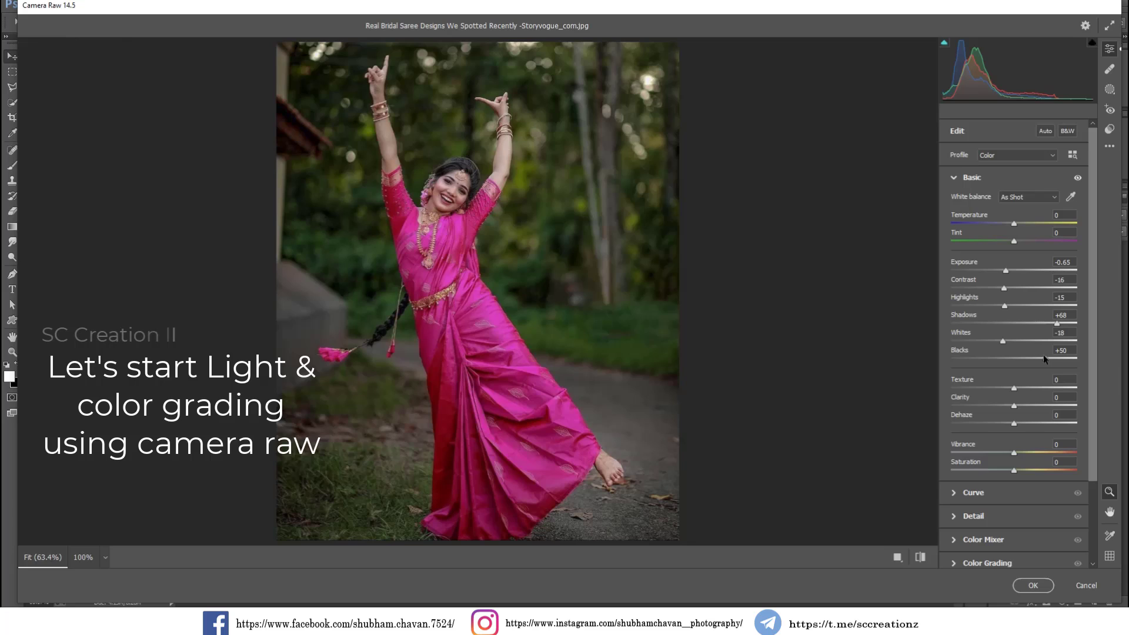
Step: Set the Basic adjustments Clarity to -8, Vibrance to +26 and Saturation to -6
{"action": "left_click", "coordinate": [1011, 403]}
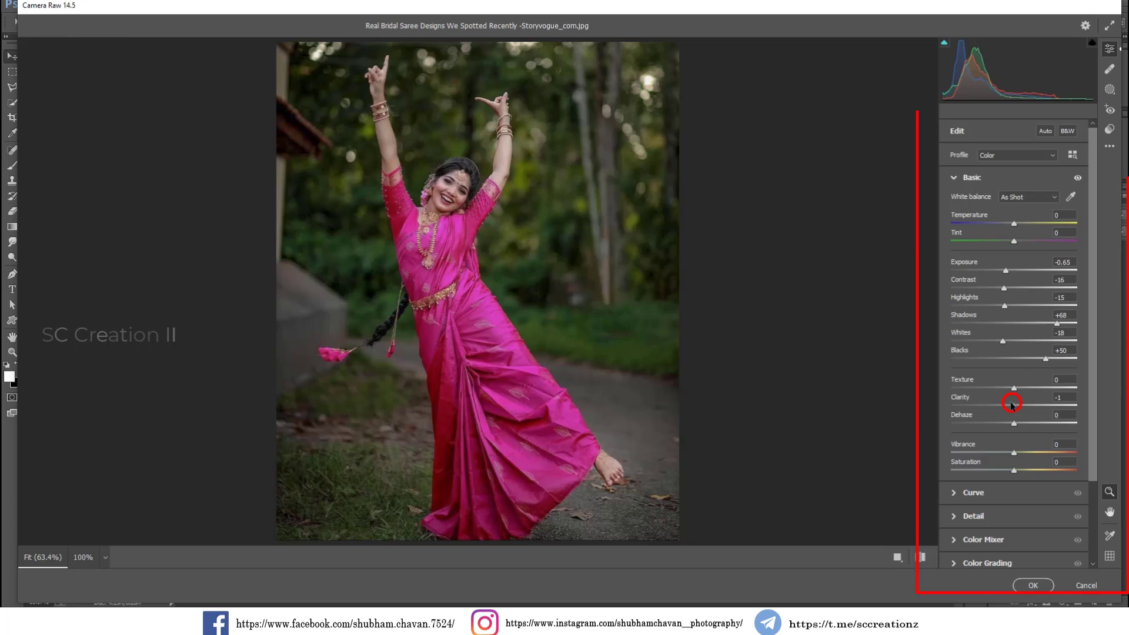
{"action": "left_click_drag", "start_coordinate": [1012, 405], "coordinate": [1009, 406]}
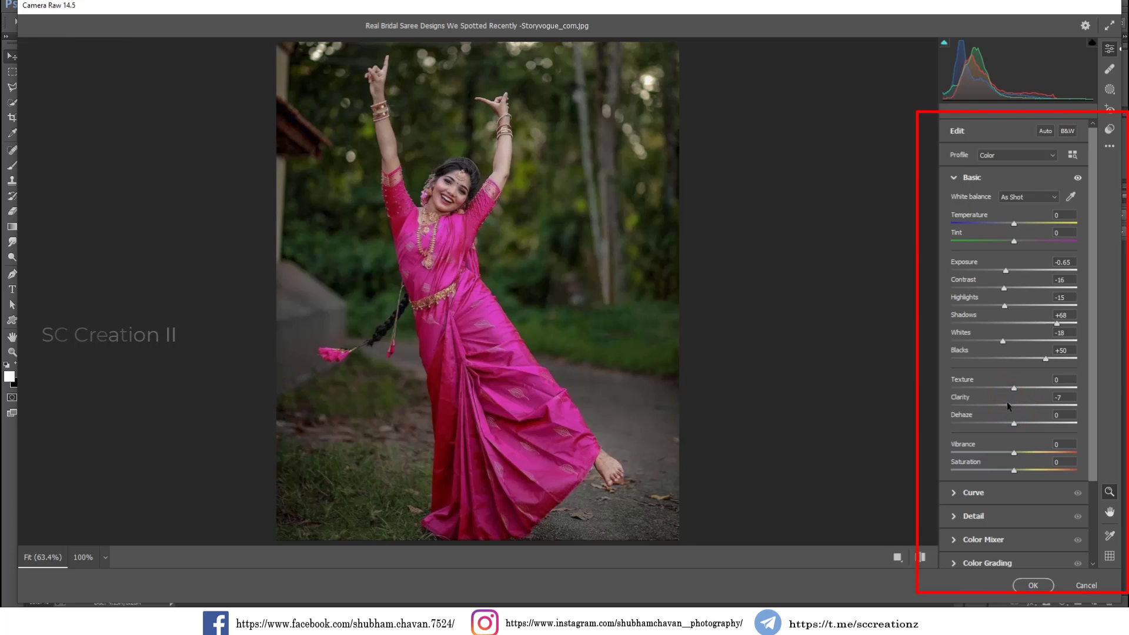
{"action": "left_click_drag", "start_coordinate": [1019, 451], "coordinate": [1010, 475]}
{"action": "left_click", "coordinate": [966, 178]}
Step: Adjust the parametric curve to Highlights -8, Lights +14, Darks +24 and Shadows -39
{"action": "left_click", "coordinate": [971, 201]}
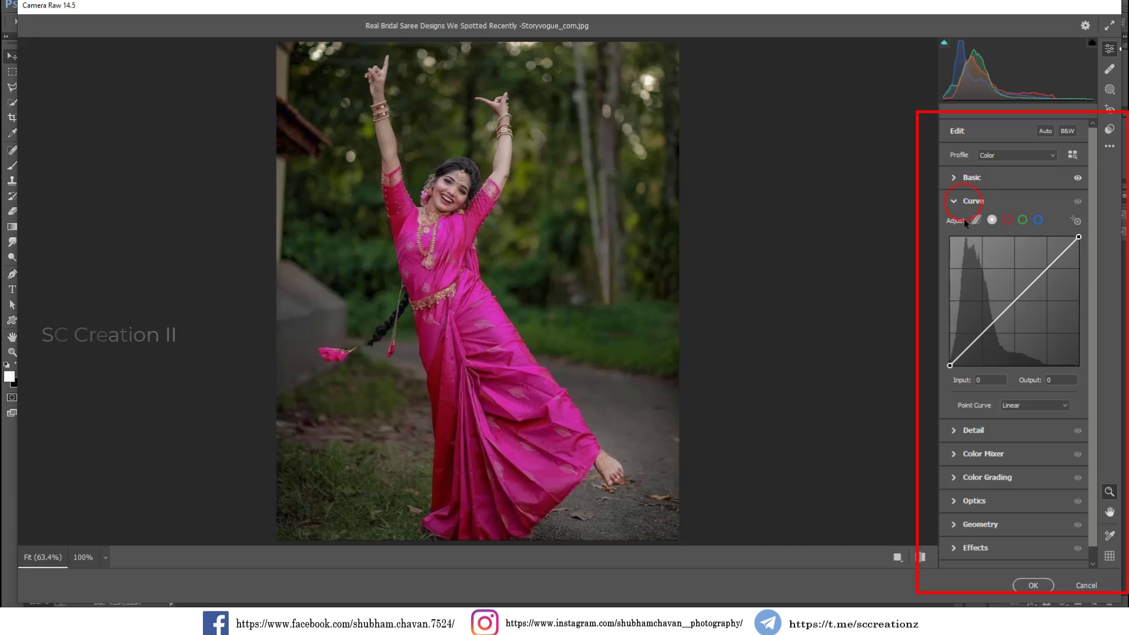
{"action": "left_click", "coordinate": [975, 220]}
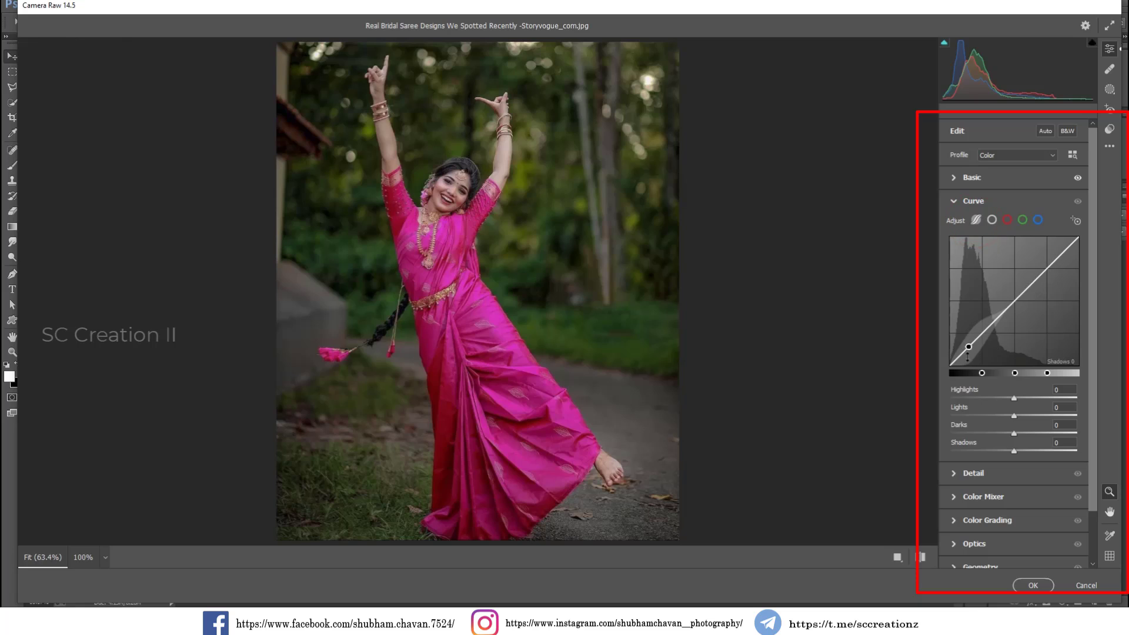
{"action": "left_click_drag", "start_coordinate": [1015, 401], "coordinate": [990, 452]}
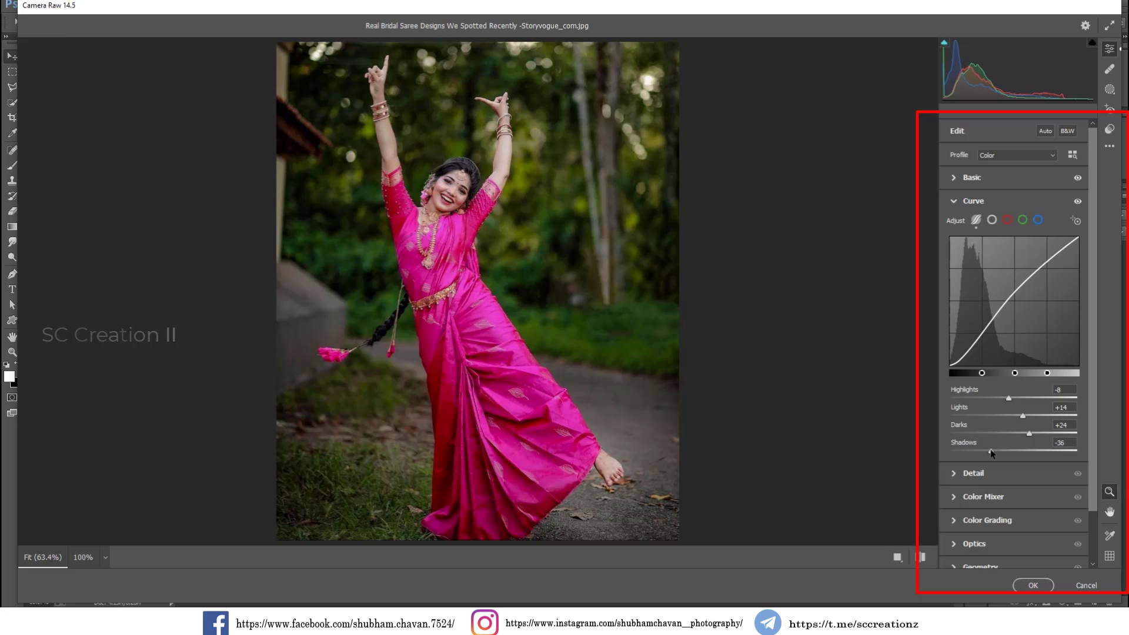
{"action": "left_click_drag", "start_coordinate": [992, 454], "coordinate": [990, 454]}
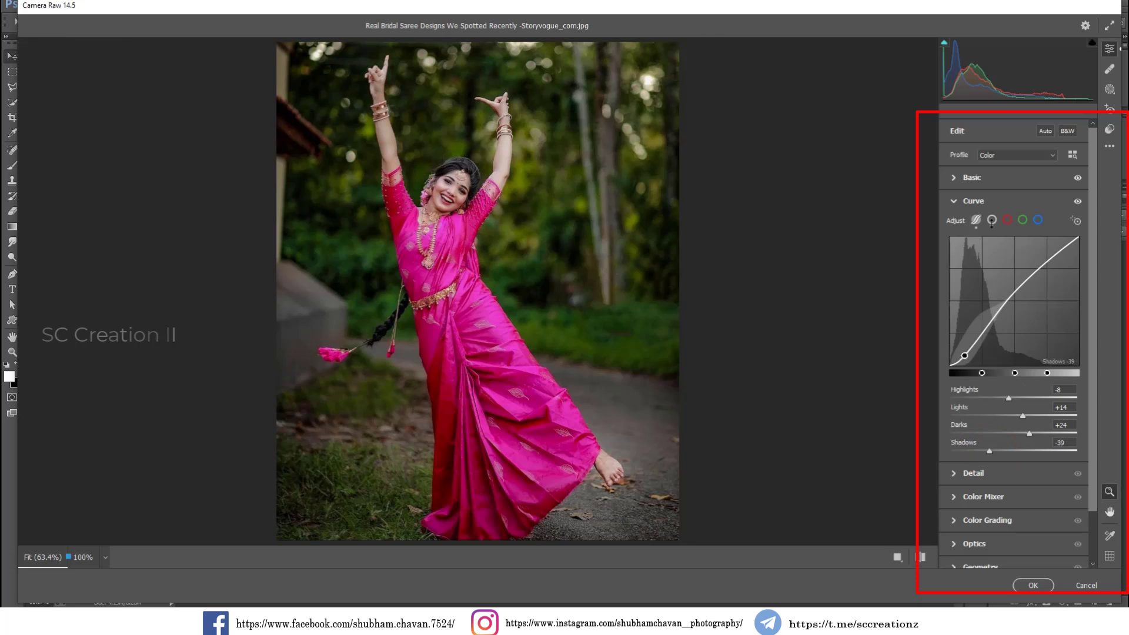
Step: Shape the composite point curve with a shadow point at 39/53, a midtone point at 128/127 and one point in the highlights
{"action": "left_click", "coordinate": [992, 220]}
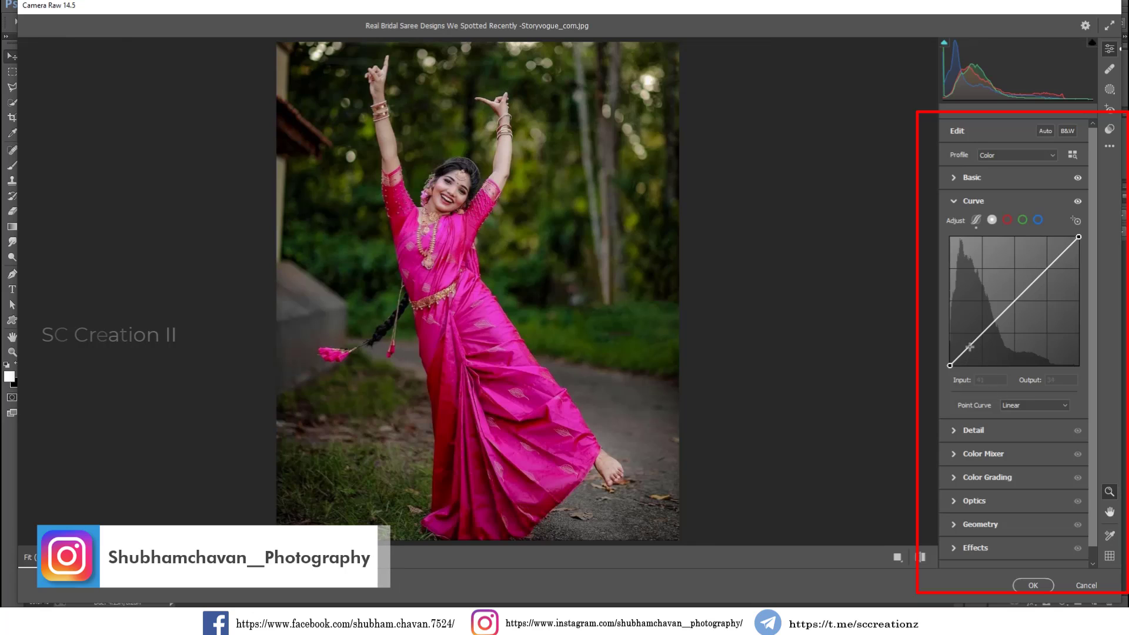
{"action": "left_click_drag", "start_coordinate": [970, 344], "coordinate": [970, 338]}
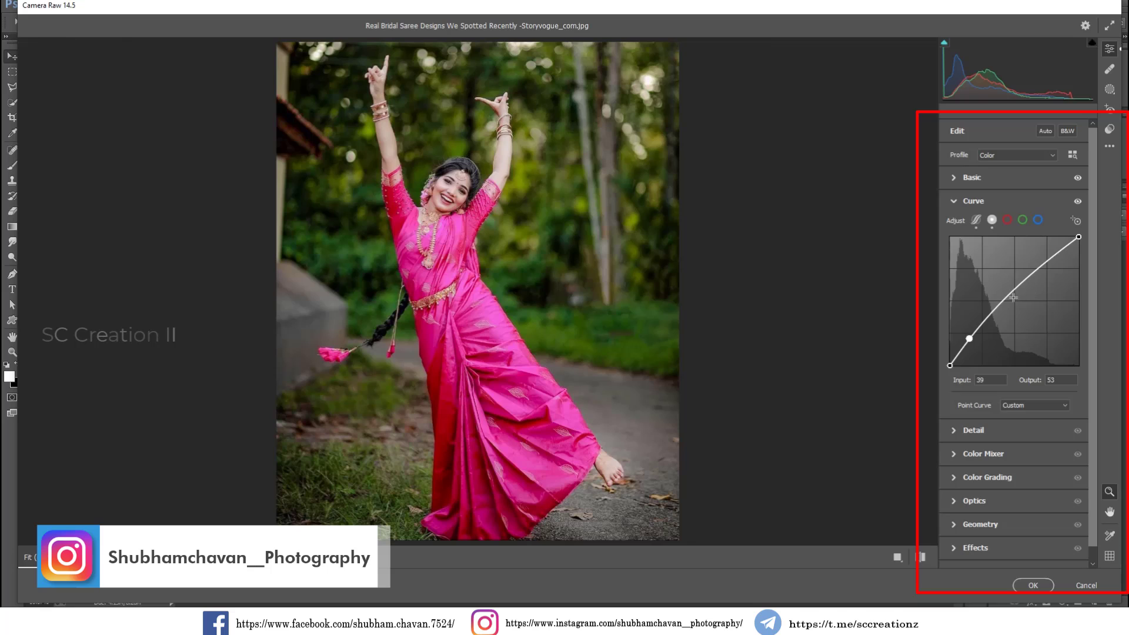
{"action": "left_click_drag", "start_coordinate": [1011, 294], "coordinate": [1015, 302]}
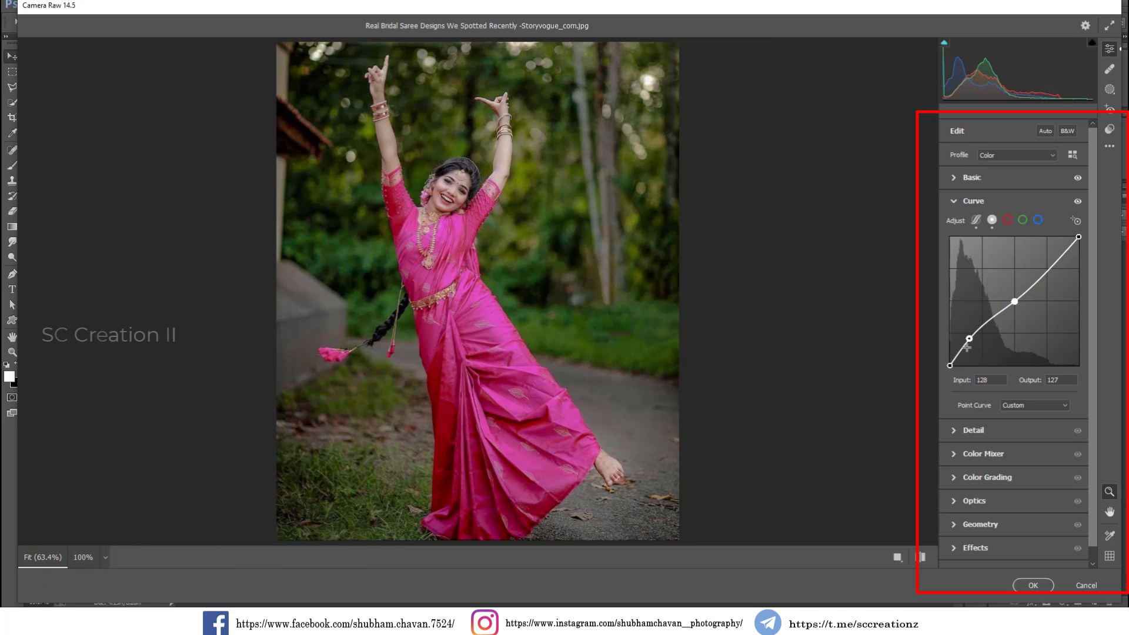
{"action": "left_click", "coordinate": [1049, 268]}
{"action": "left_click_drag", "start_coordinate": [1047, 273], "coordinate": [1042, 274]}
Step: Lower the red channel curve's shadows with a point at 48/36 and a darker lower-midtone point, and anchor the midtones at 128/129
{"action": "left_click", "coordinate": [1006, 221]}
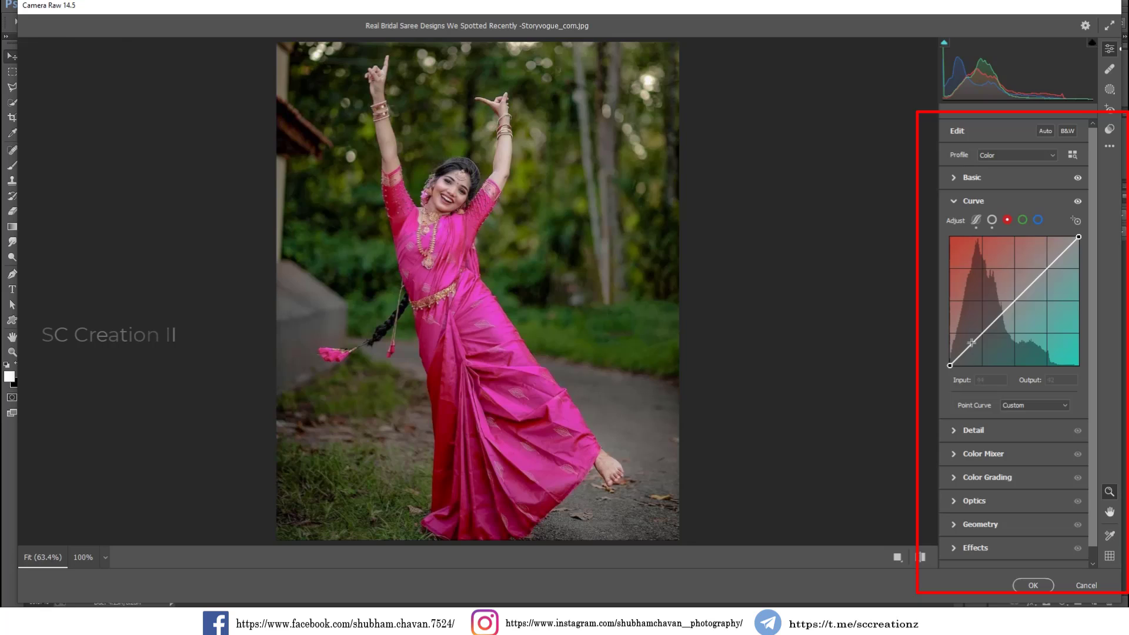
{"action": "left_click_drag", "start_coordinate": [969, 343], "coordinate": [975, 347]}
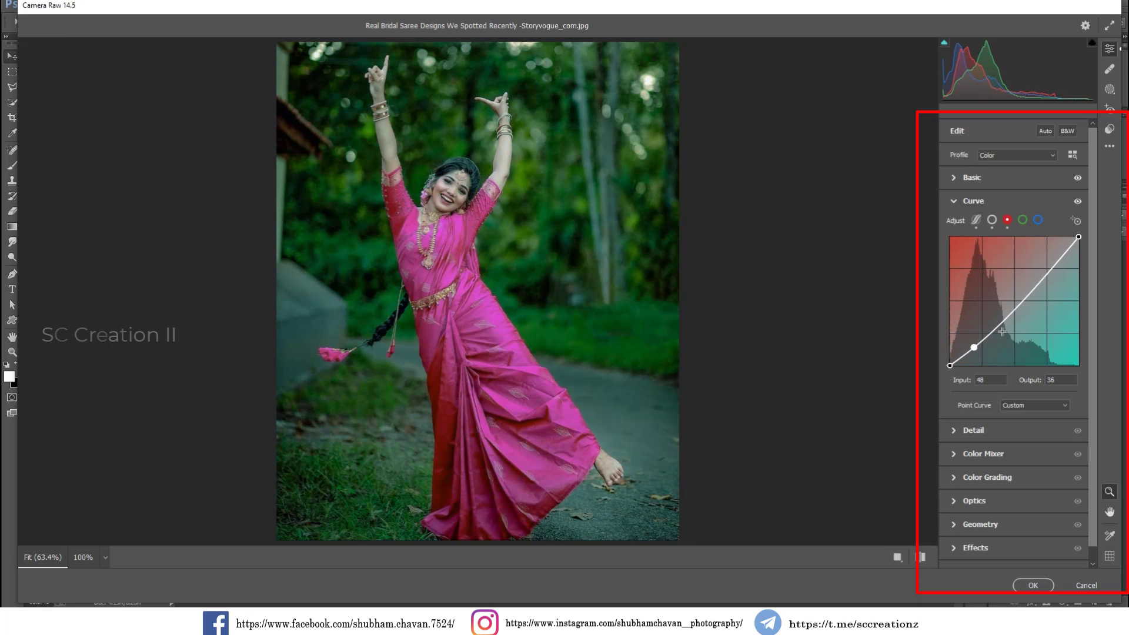
{"action": "left_click_drag", "start_coordinate": [1000, 325], "coordinate": [999, 322]}
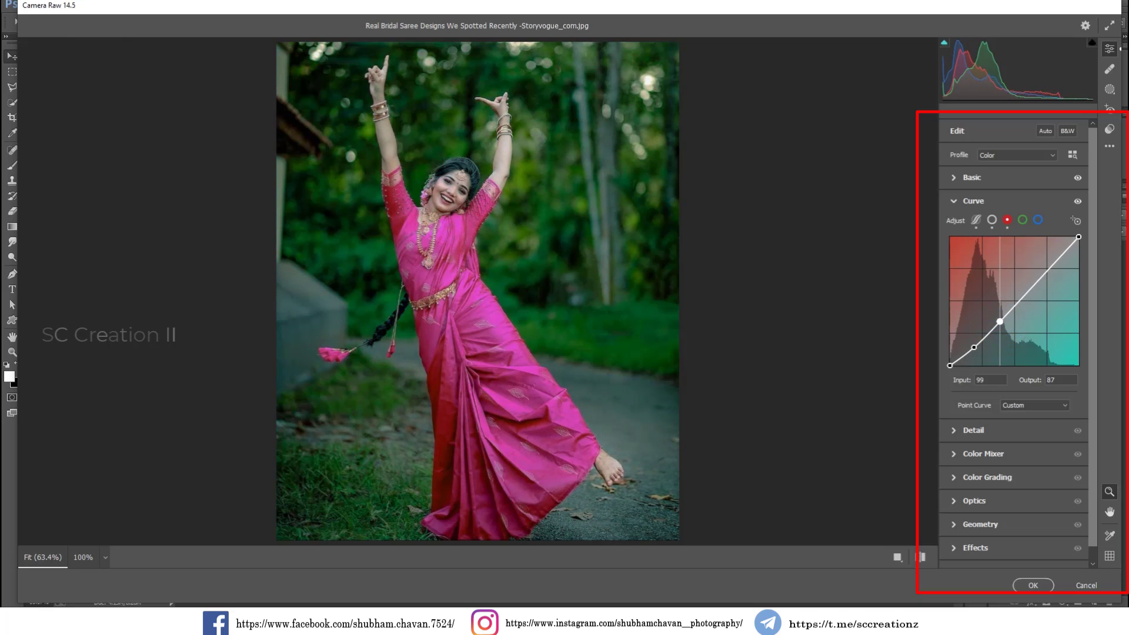
{"action": "left_click_drag", "start_coordinate": [1000, 322], "coordinate": [1014, 300]}
{"action": "left_click", "coordinate": [1014, 300]}
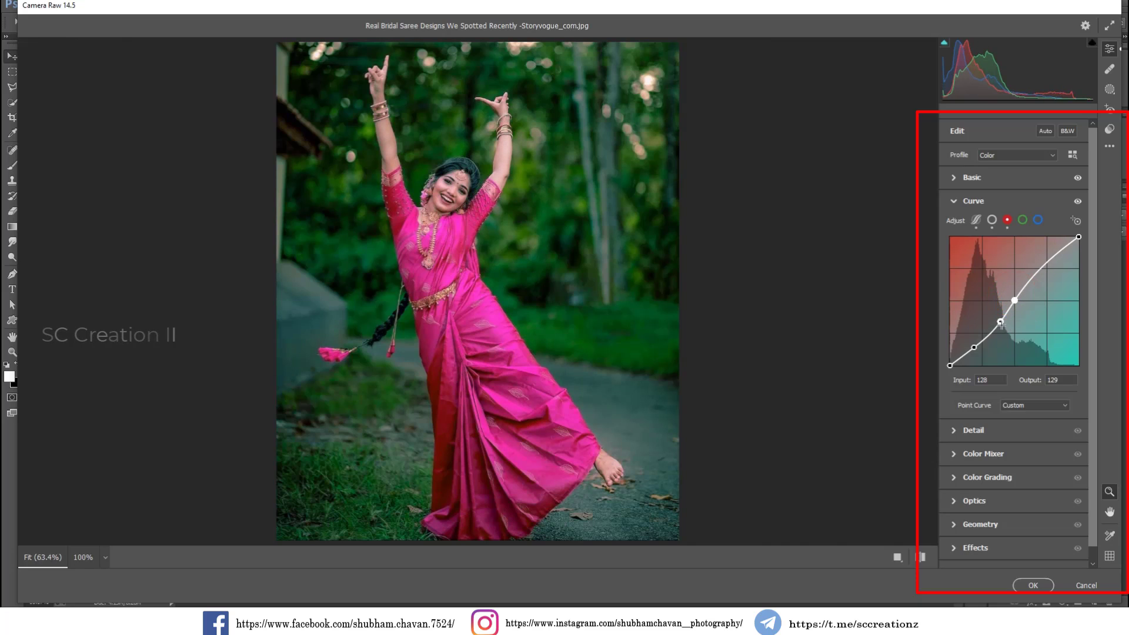
{"action": "left_click_drag", "start_coordinate": [1000, 322], "coordinate": [997, 325]}
Step: Raise the red channel curve's highlights with points at about 179/186 and 222/224
{"action": "left_click", "coordinate": [1039, 272]}
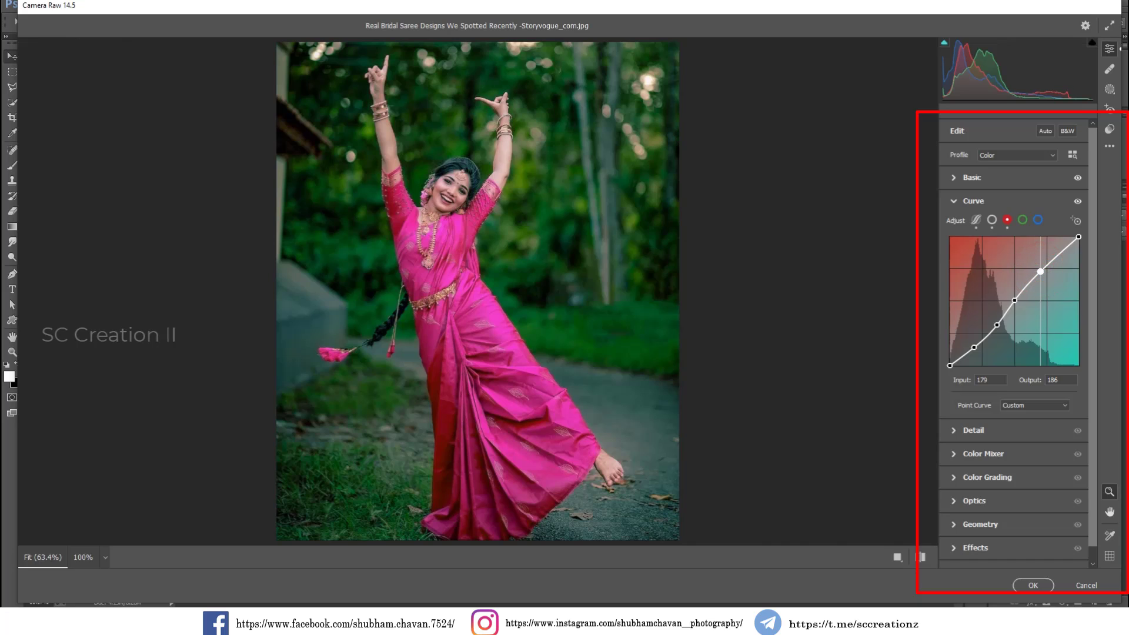
{"action": "left_click_drag", "start_coordinate": [1041, 272], "coordinate": [1040, 272]}
{"action": "left_click", "coordinate": [1058, 254]}
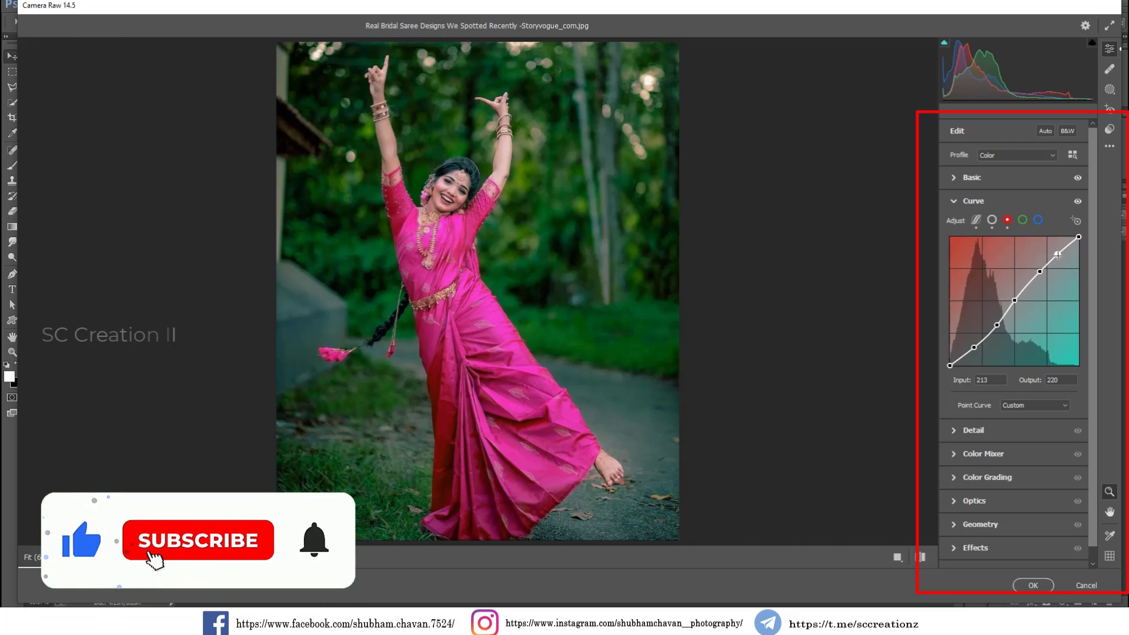
{"action": "left_click_drag", "start_coordinate": [1057, 256], "coordinate": [1062, 252]}
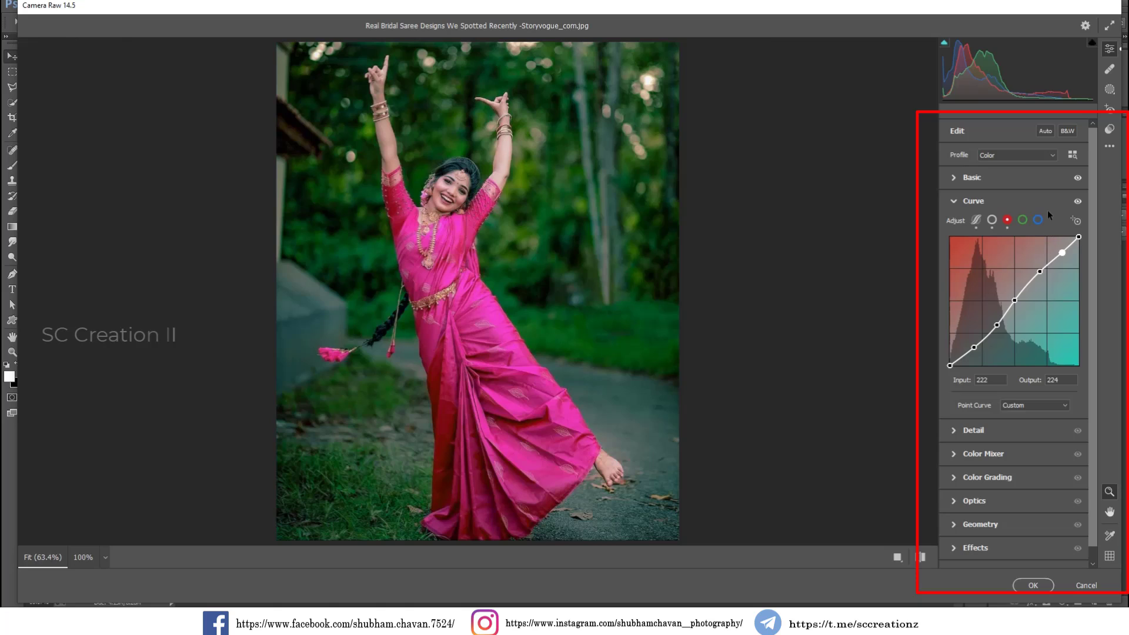
Step: Shape the green channel curve with a slightly lowered shadow point, a midtone point at about 131/130 and a highlight point at 174/181
{"action": "left_click", "coordinate": [1023, 220]}
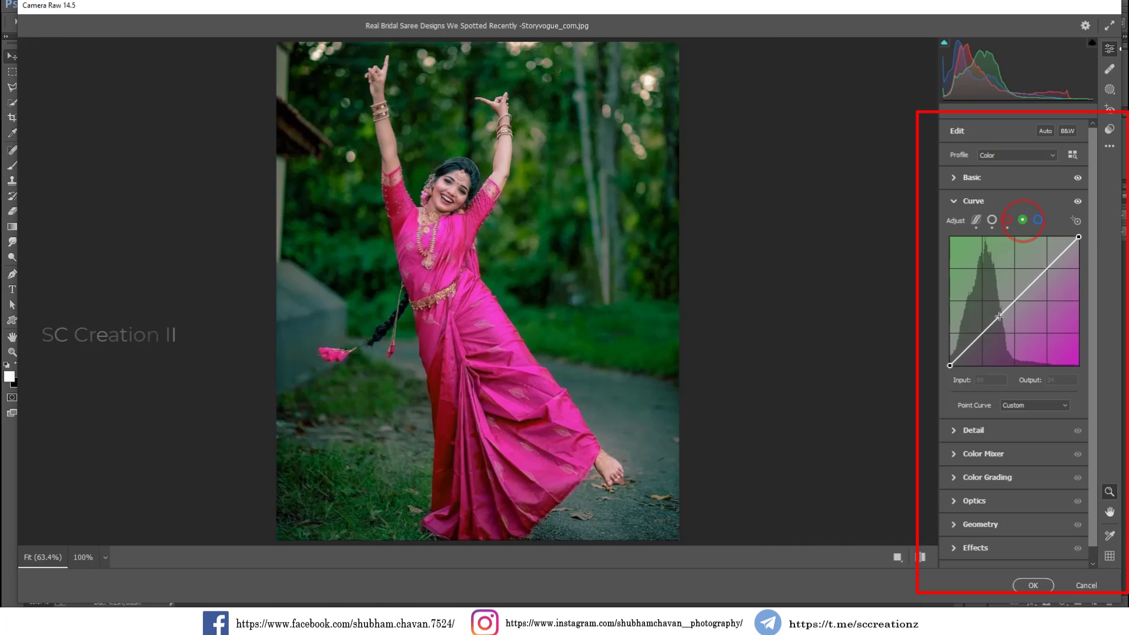
{"action": "left_click", "coordinate": [968, 348]}
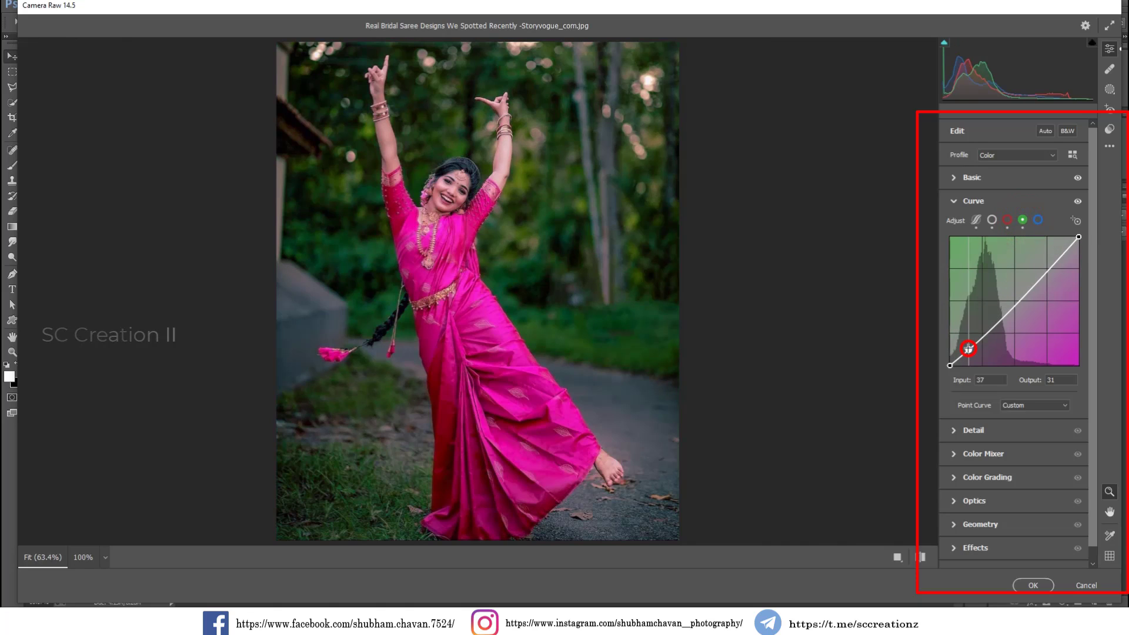
{"action": "left_click", "coordinate": [1016, 301]}
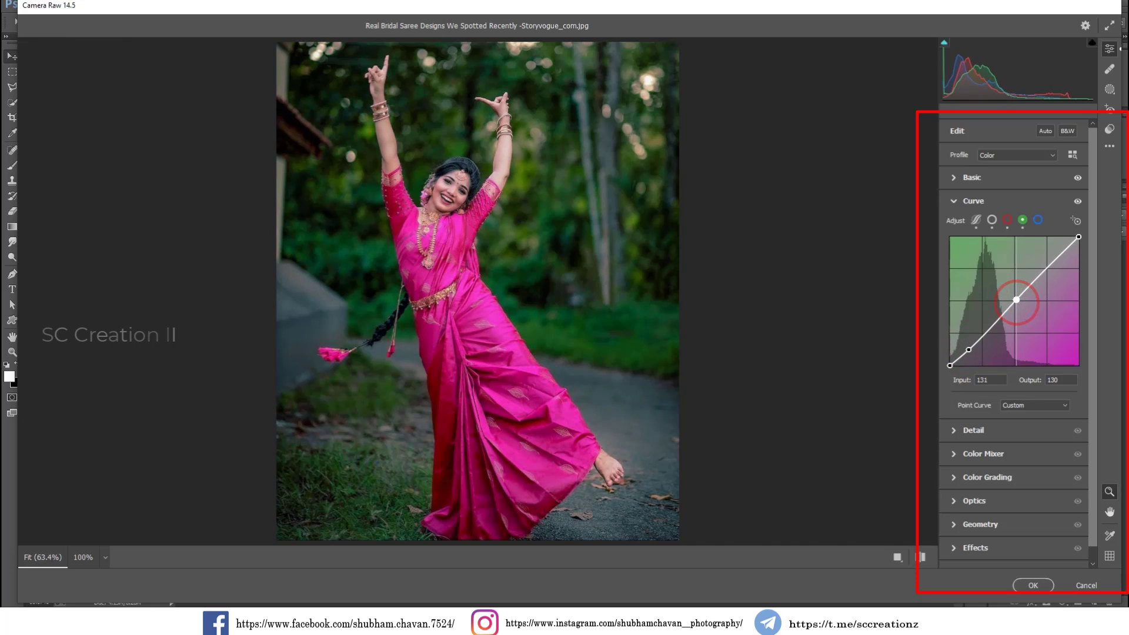
{"action": "left_click_drag", "start_coordinate": [969, 349], "coordinate": [971, 348]}
{"action": "left_click", "coordinate": [1038, 274]}
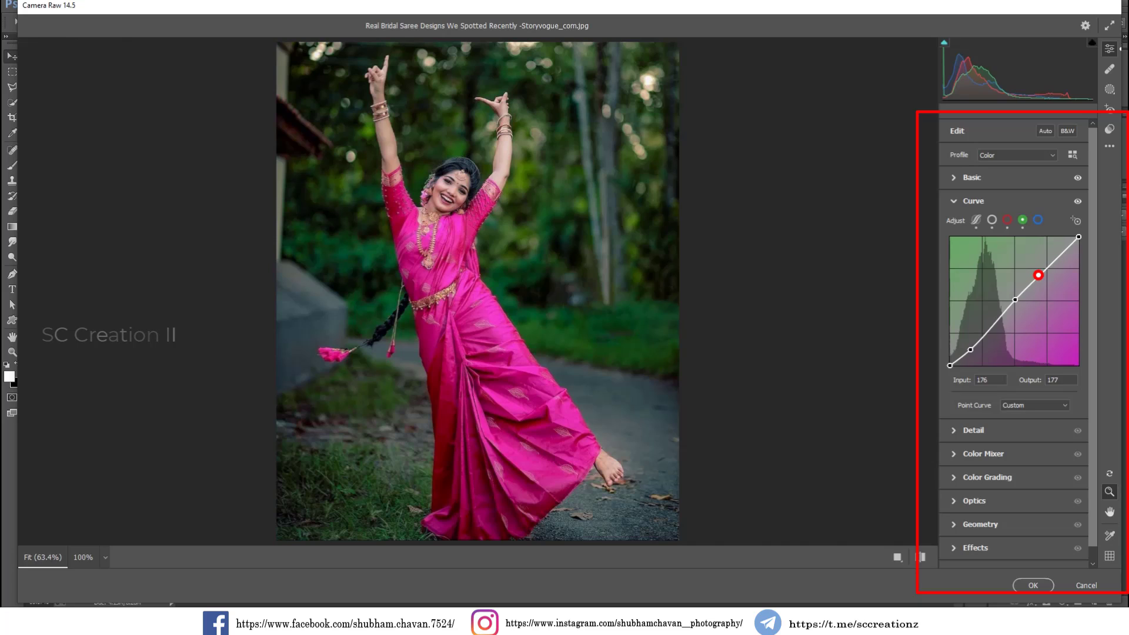
{"action": "left_click_drag", "start_coordinate": [1038, 275], "coordinate": [1038, 273]}
Step: Shape the blue channel curve with points at 44/38, 127/129 and 180/188
{"action": "left_click", "coordinate": [1038, 220]}
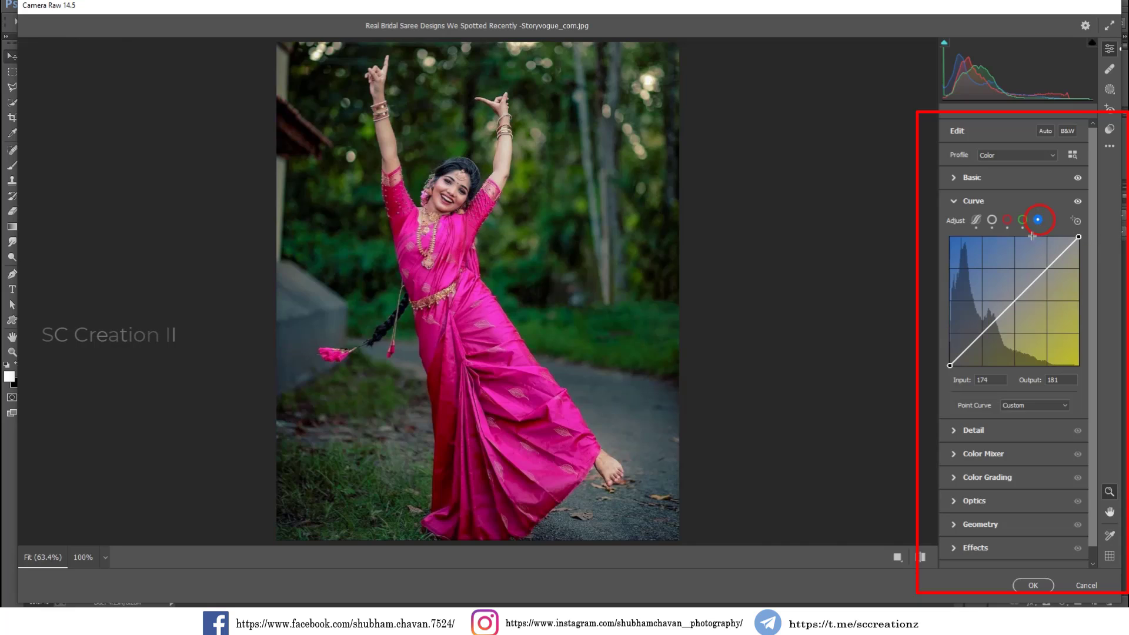
{"action": "left_click", "coordinate": [972, 346]}
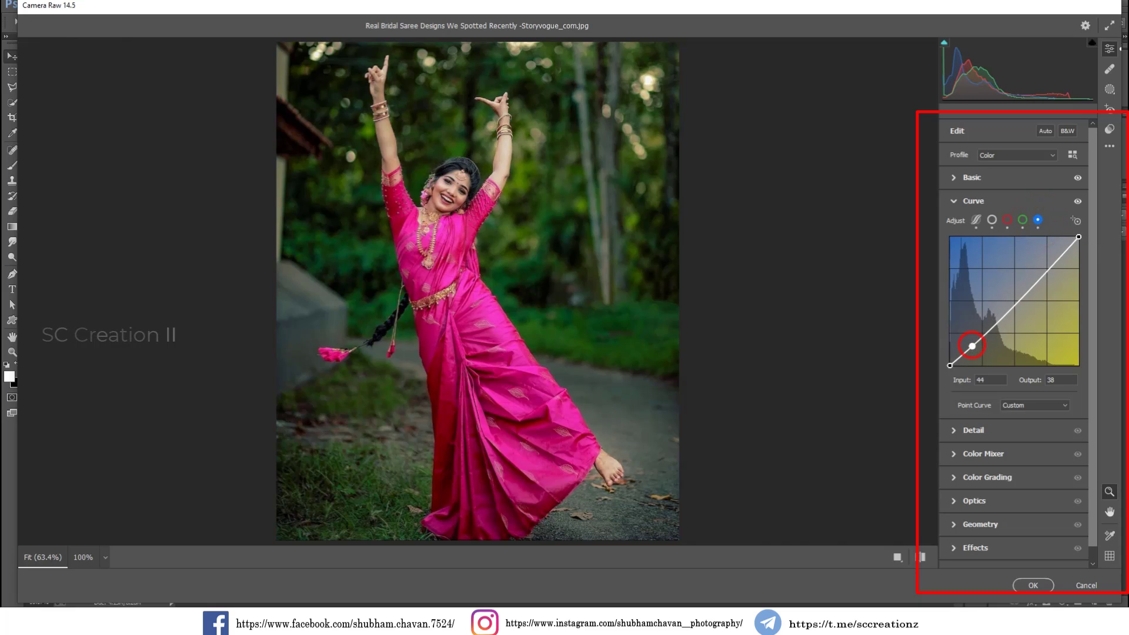
{"action": "left_click", "coordinate": [1014, 302]}
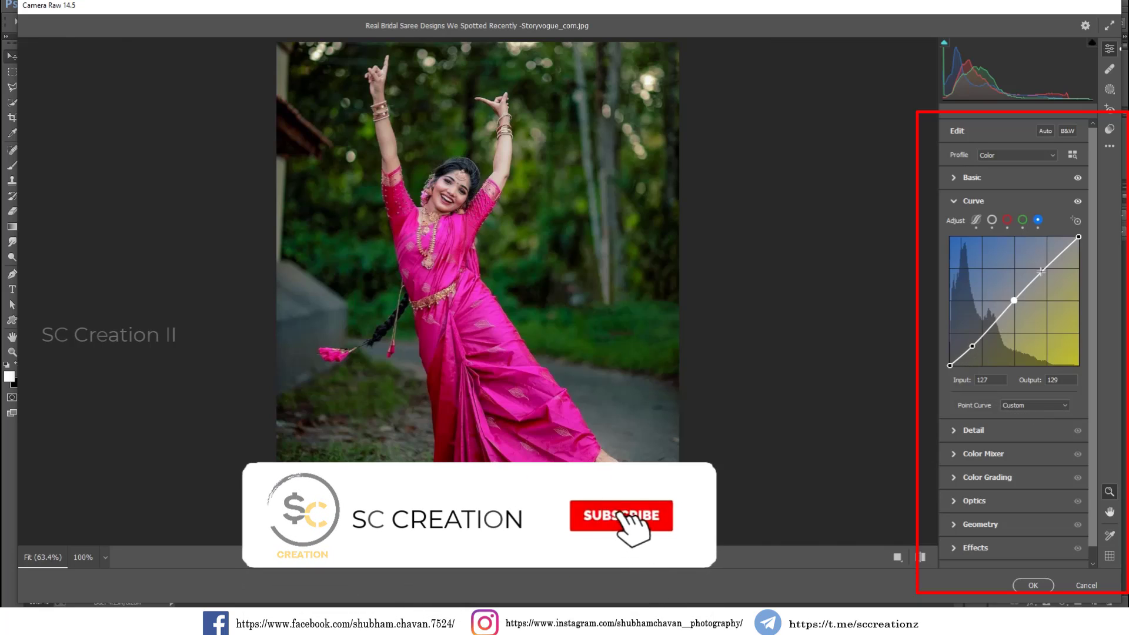
{"action": "left_click", "coordinate": [1041, 272]}
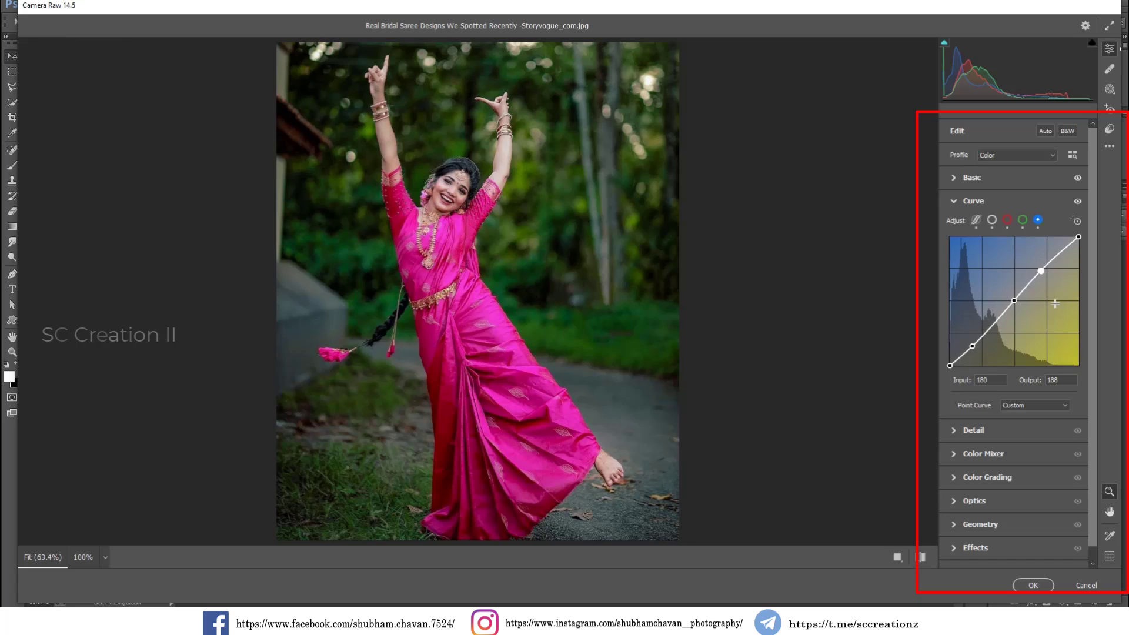
{"action": "left_click", "coordinate": [969, 202]}
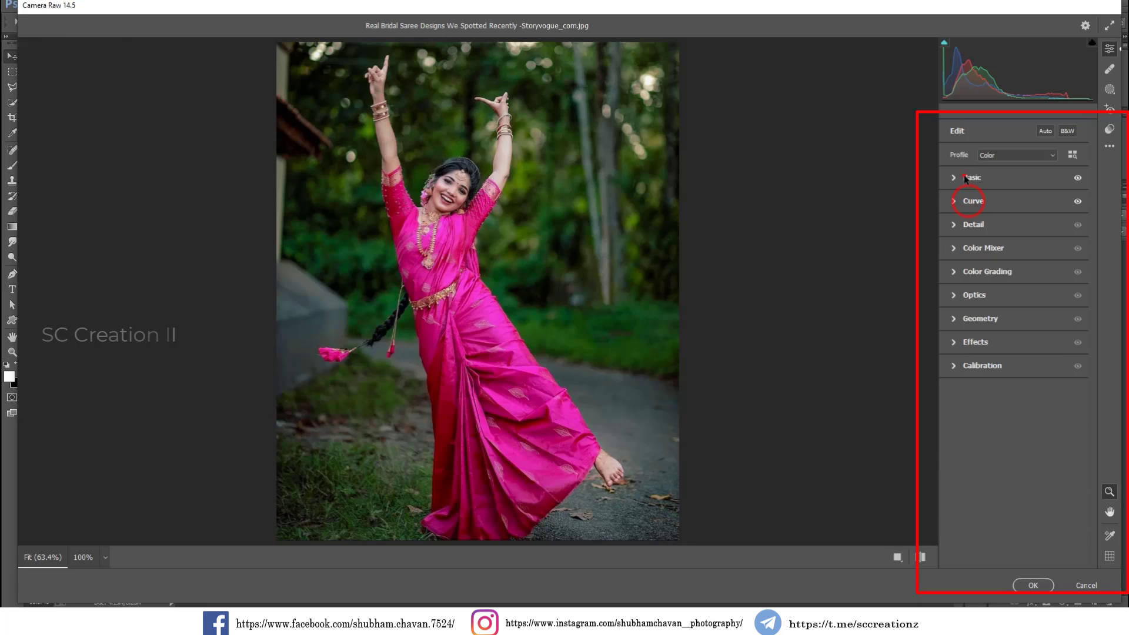
Step: Raise Highlights to -2 in the Basic adjustments
{"action": "left_click", "coordinate": [968, 177]}
{"action": "left_click_drag", "start_coordinate": [1005, 311], "coordinate": [1012, 308]}
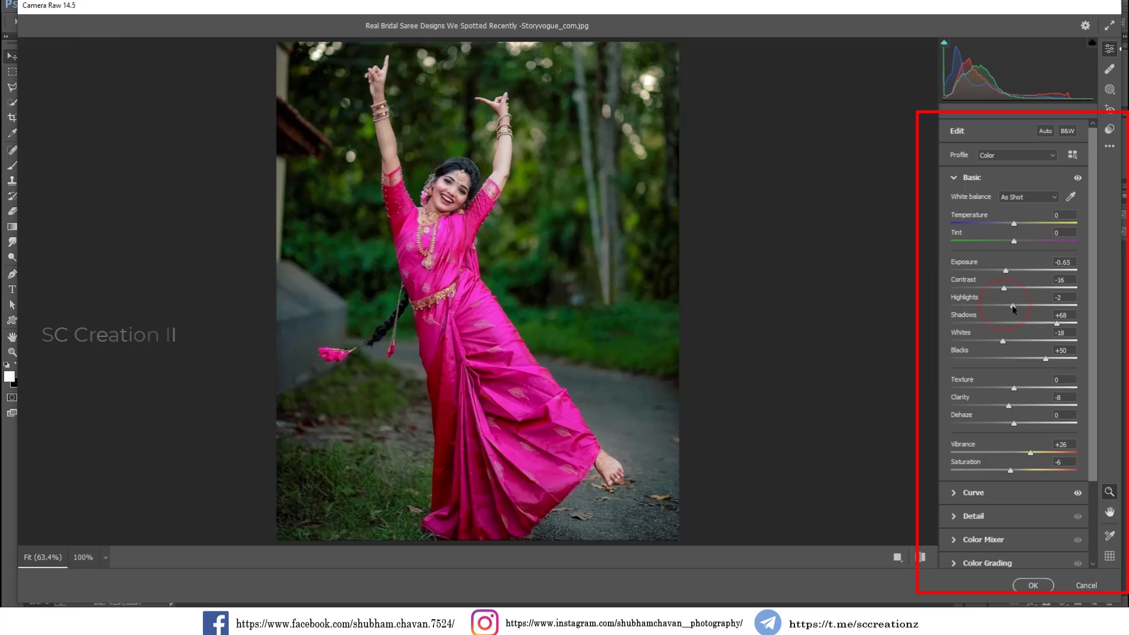
{"action": "left_click", "coordinate": [966, 178]}
Step: Set Noise Reduction to 33 and Color Noise Reduction to 20 in the Detail adjustments
{"action": "left_click", "coordinate": [962, 225]}
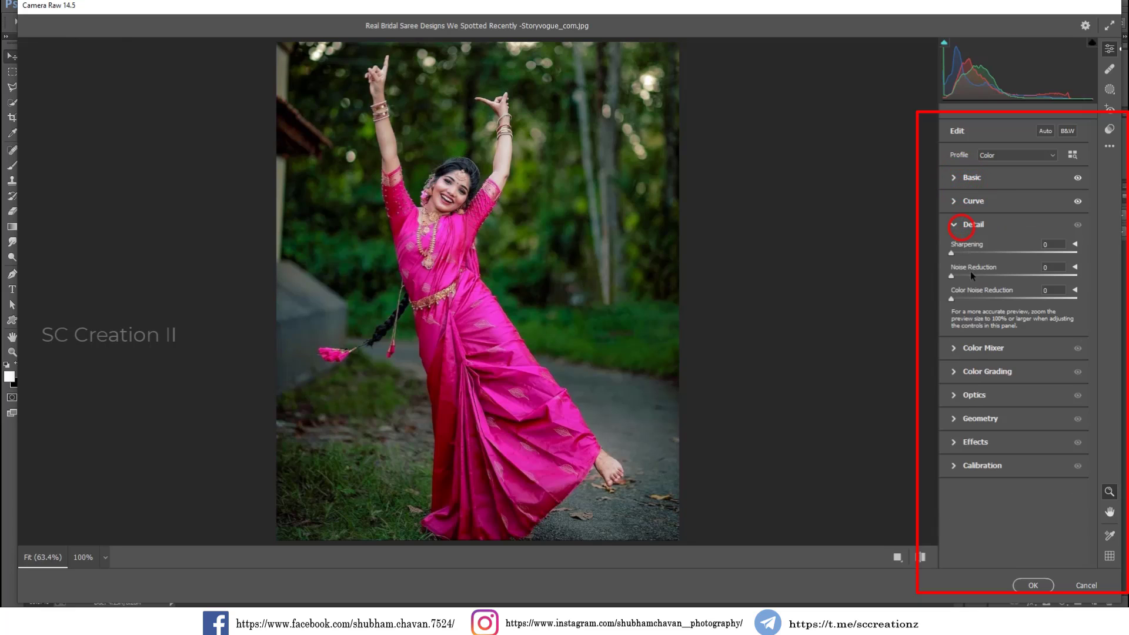
{"action": "left_click_drag", "start_coordinate": [971, 276], "coordinate": [986, 276]}
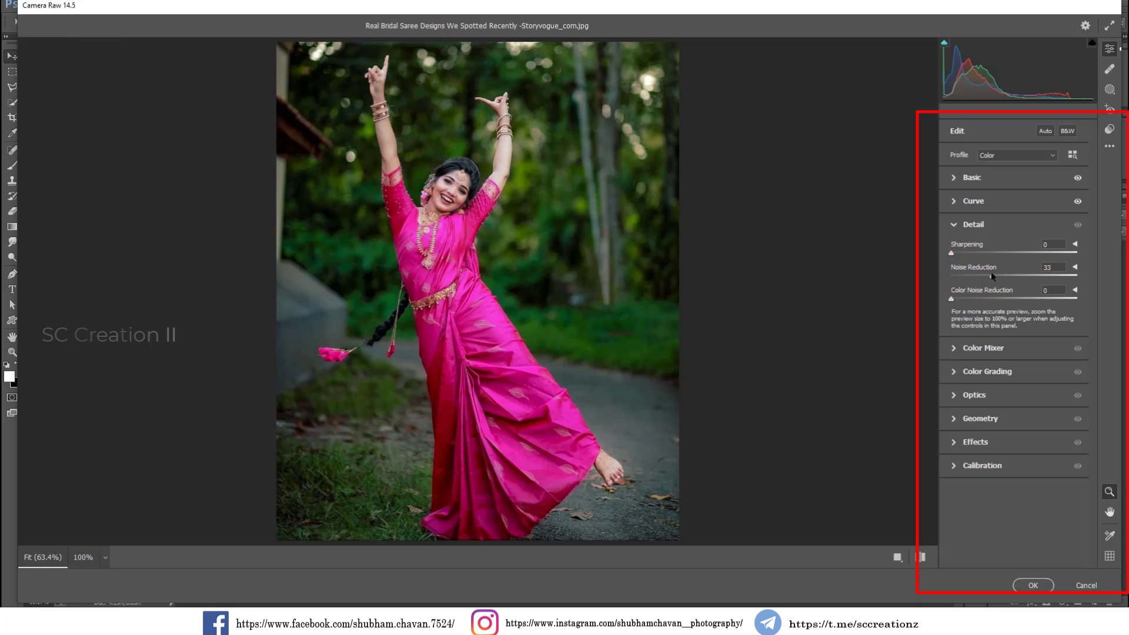
{"action": "left_click", "coordinate": [979, 298]}
{"action": "left_click_drag", "start_coordinate": [977, 295], "coordinate": [974, 296]}
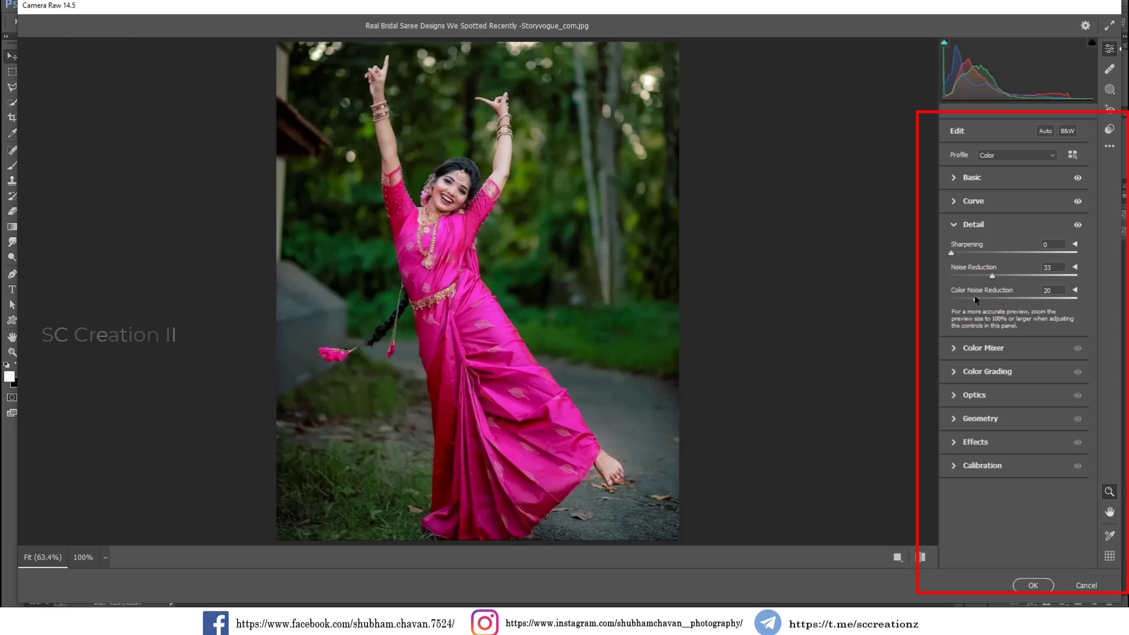
Step: In the Color Mixer, set the hue of Reds to +34, Oranges +5, Greens +26 and Blues -11, and raise the Magentas hue
{"action": "left_click", "coordinate": [969, 253]}
{"action": "left_click", "coordinate": [973, 224]}
{"action": "left_click", "coordinate": [972, 250]}
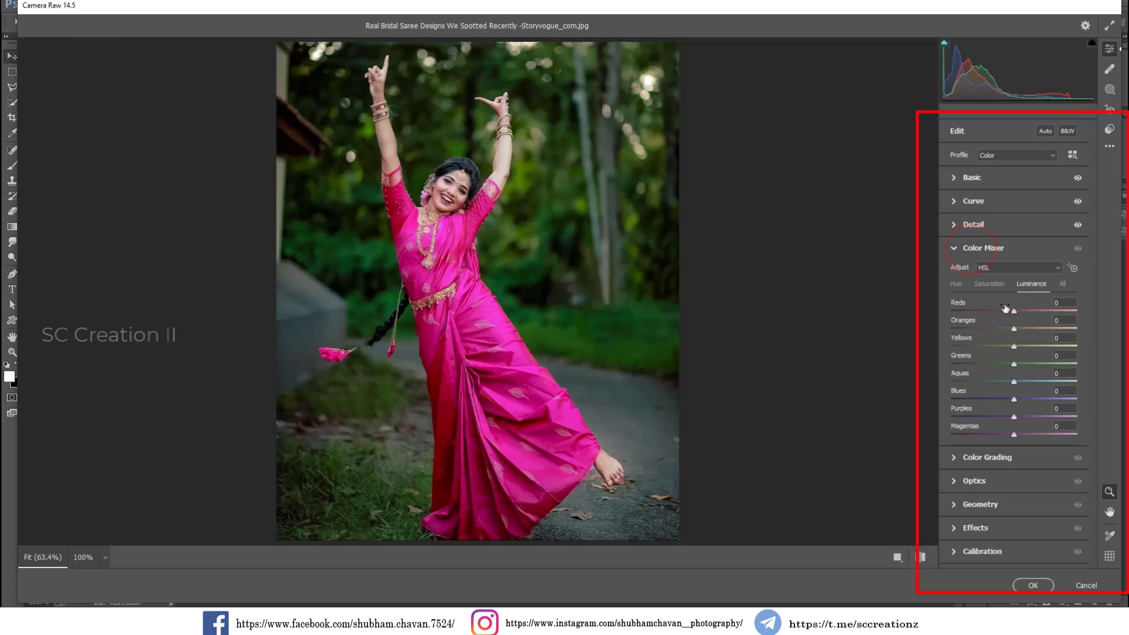
{"action": "left_click", "coordinate": [957, 285]}
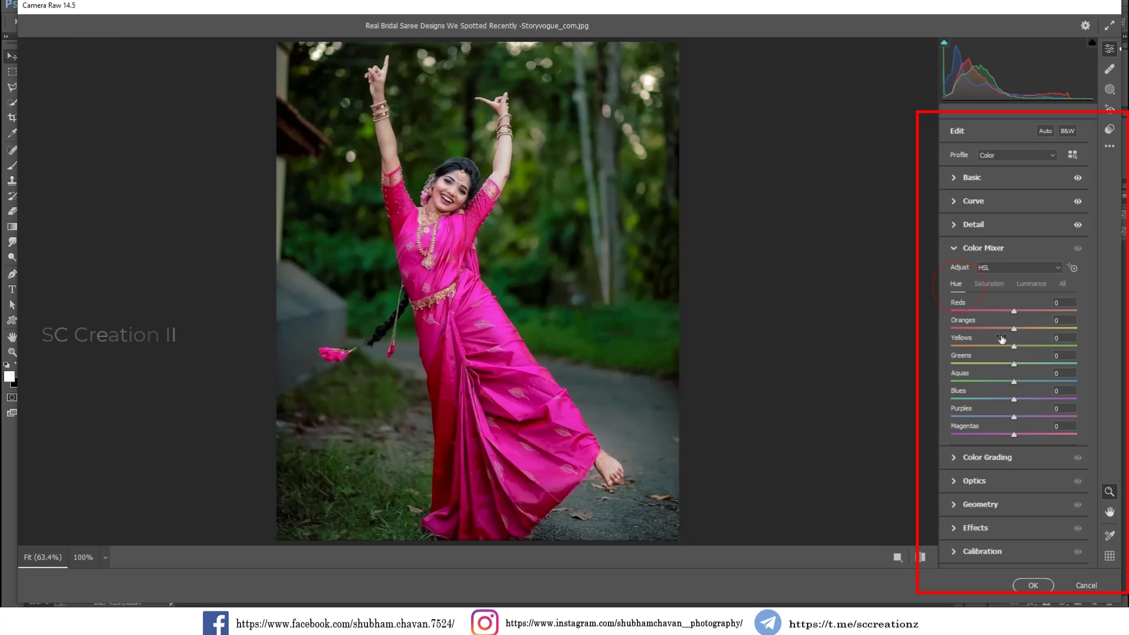
{"action": "left_click_drag", "start_coordinate": [1014, 310], "coordinate": [1039, 314]}
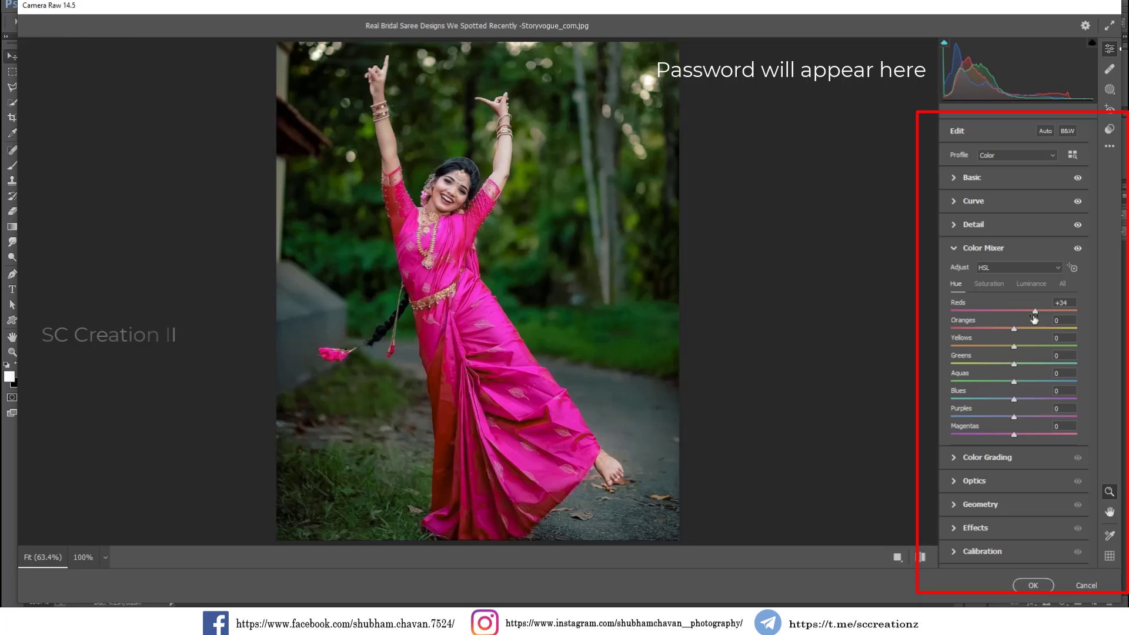
{"action": "left_click", "coordinate": [1015, 327]}
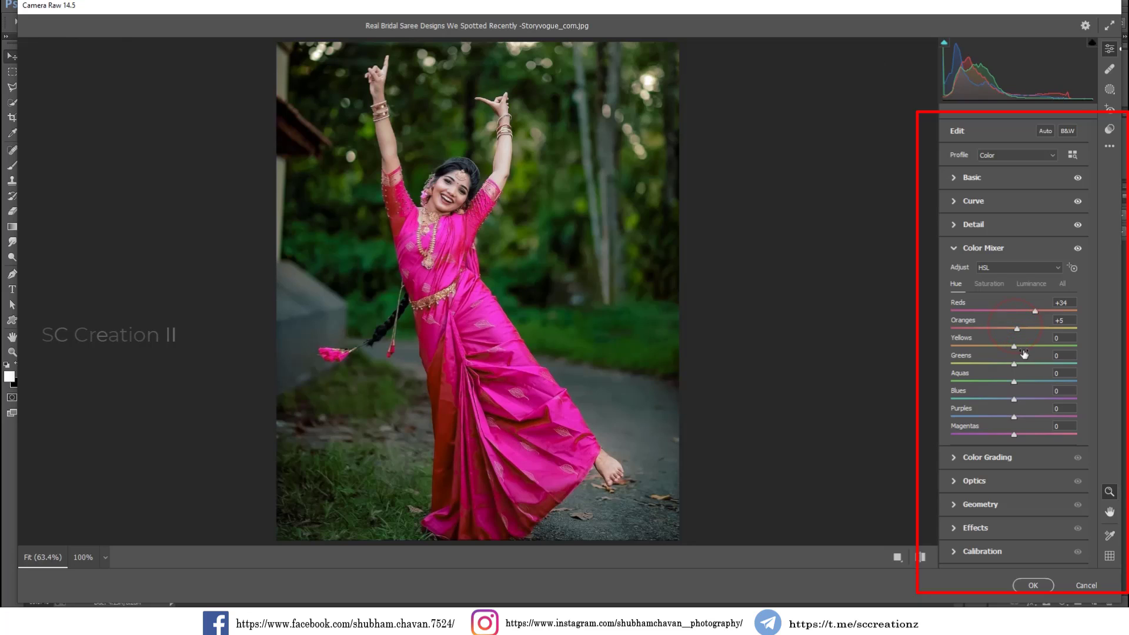
{"action": "left_click_drag", "start_coordinate": [1014, 364], "coordinate": [1005, 403]}
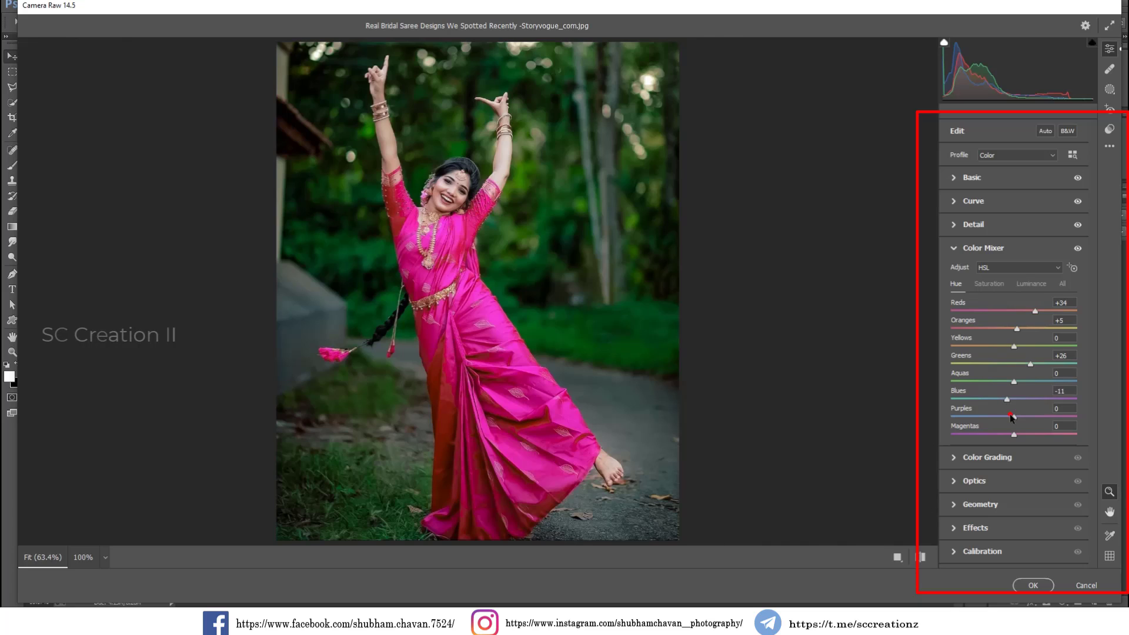
{"action": "left_click_drag", "start_coordinate": [1011, 416], "coordinate": [1040, 436]}
Step: Set the Color Mixer saturation of Reds to +9, Oranges to -29, Yellows to -70 and Greens to -65
{"action": "left_click", "coordinate": [991, 284]}
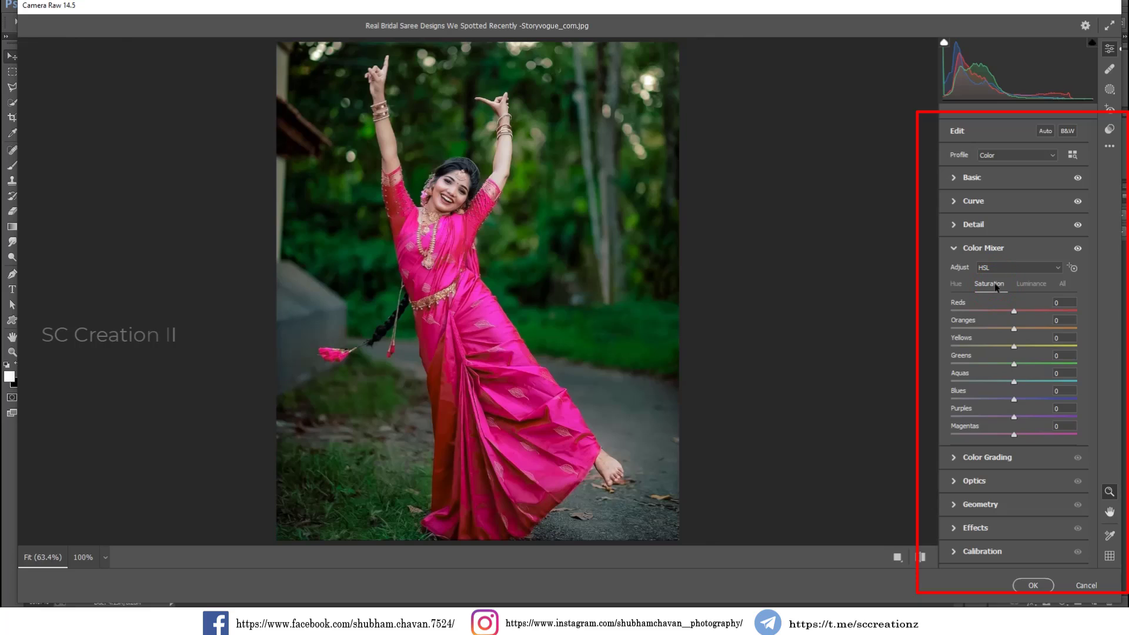
{"action": "left_click_drag", "start_coordinate": [1019, 310], "coordinate": [993, 330]}
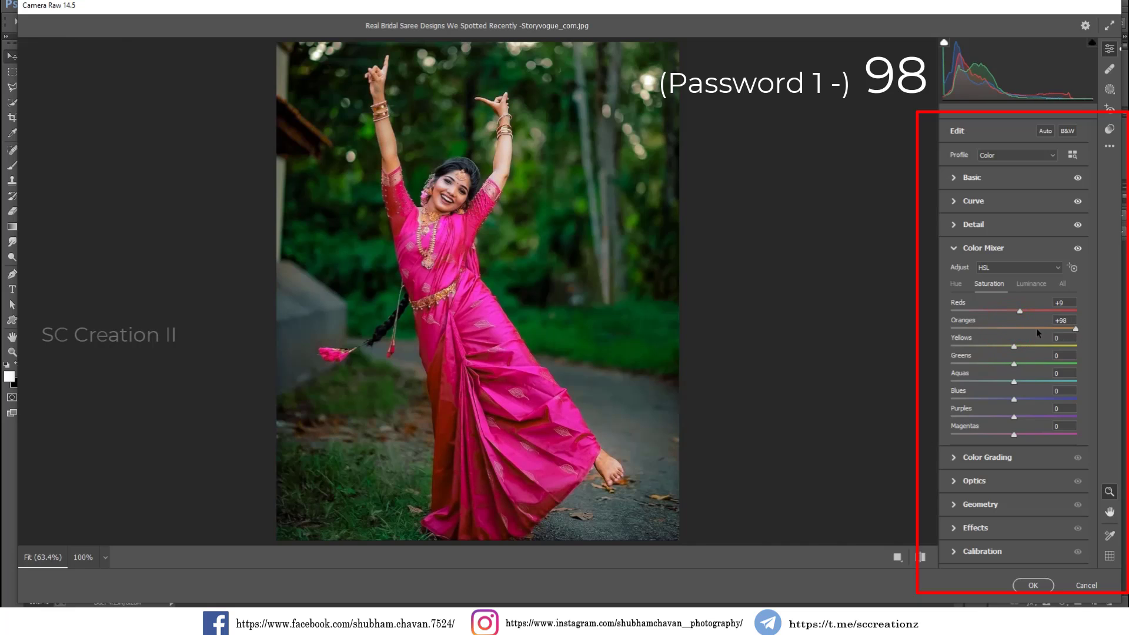
{"action": "left_click", "coordinate": [1076, 329]}
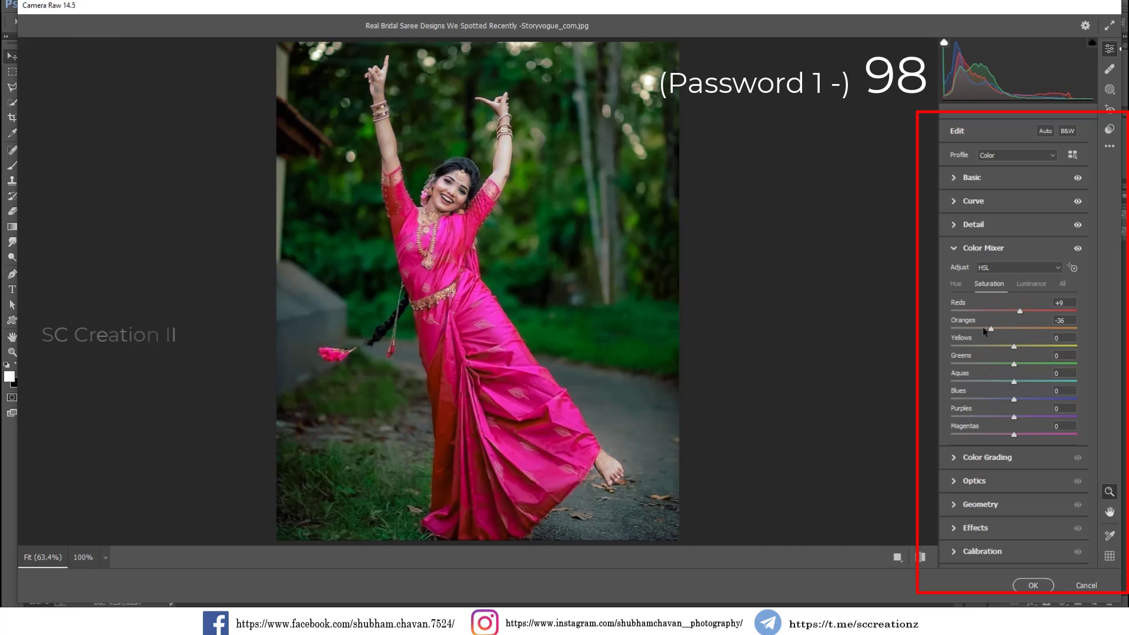
{"action": "left_click_drag", "start_coordinate": [986, 331], "coordinate": [971, 349]}
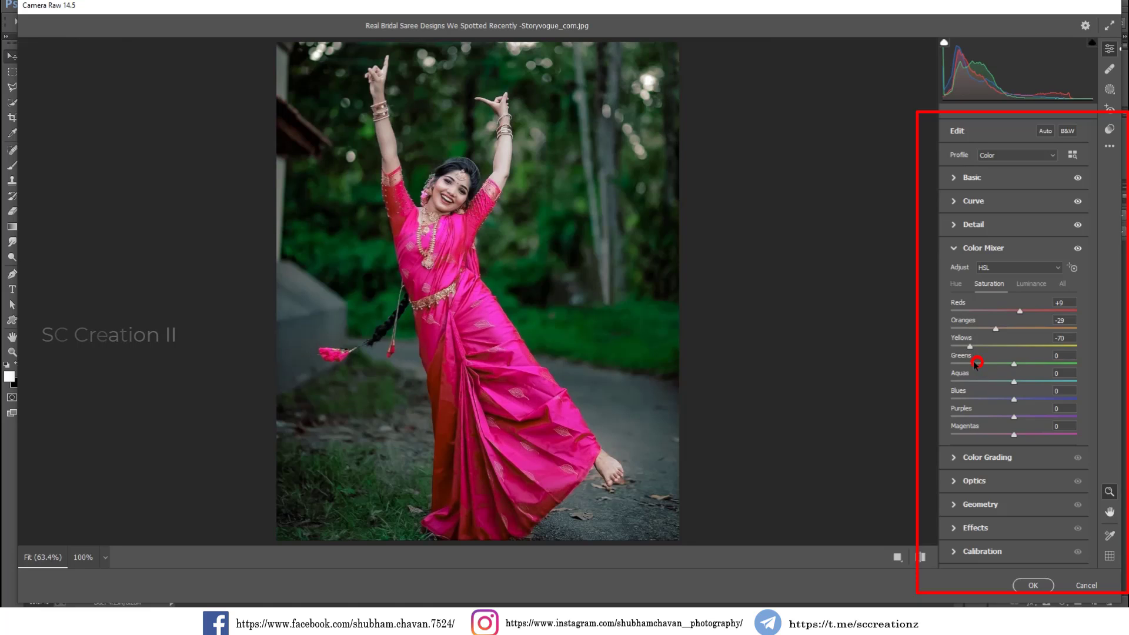
{"action": "left_click", "coordinate": [975, 364]}
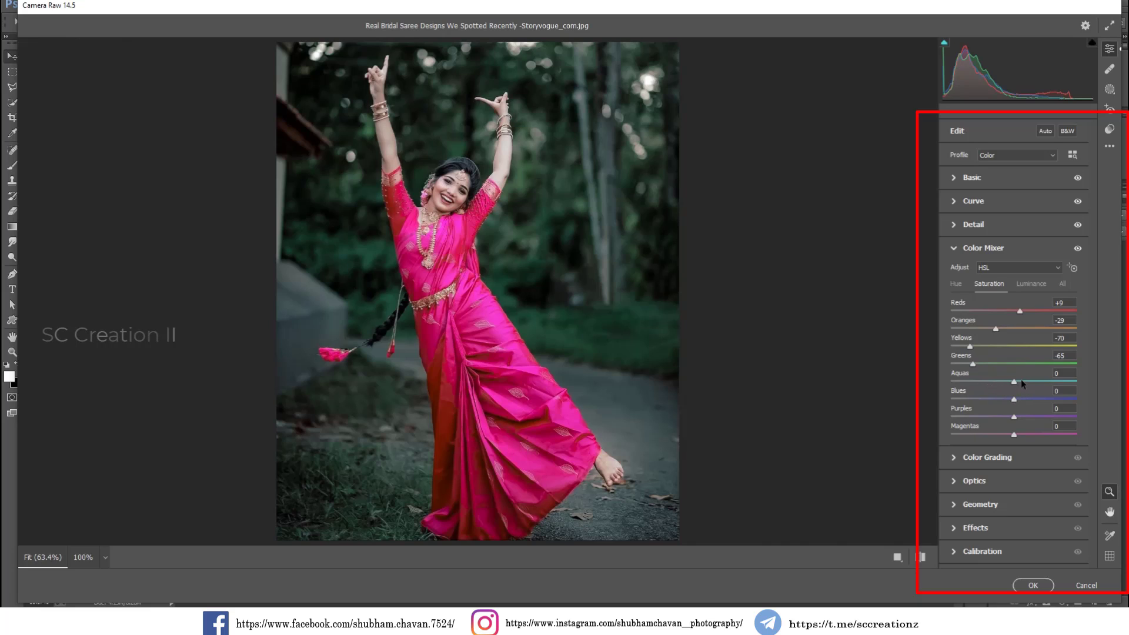
Step: Set the Color Mixer saturation of Aquas to +37, Blues to +10, Purples to -31 and Magentas to -48
{"action": "left_click_drag", "start_coordinate": [1022, 382], "coordinate": [1037, 383]}
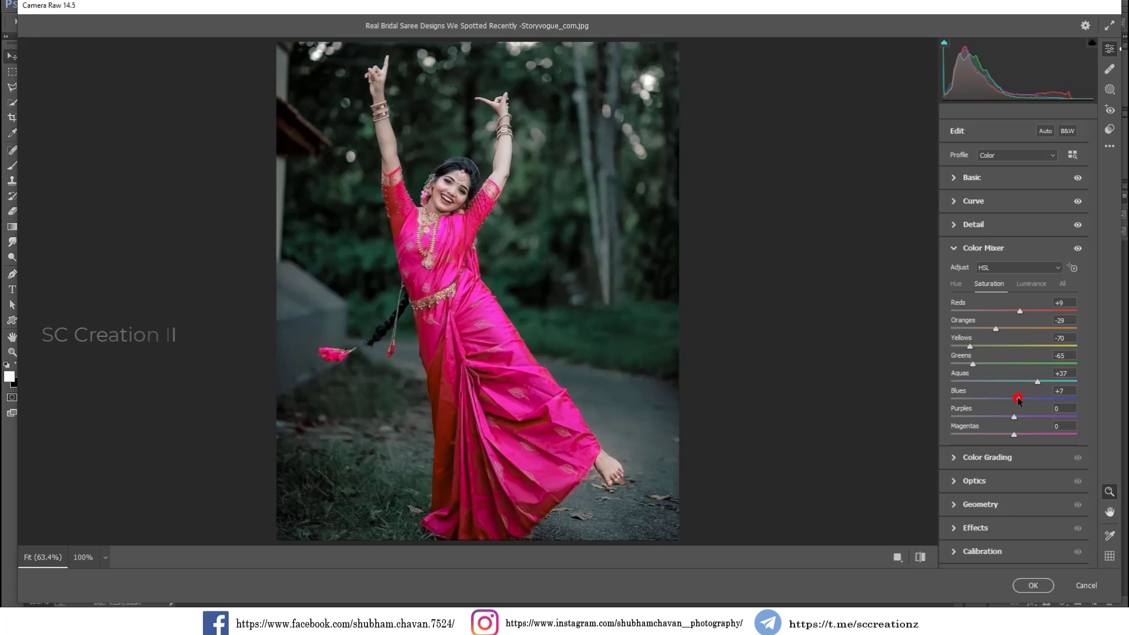
{"action": "left_click_drag", "start_coordinate": [1018, 399], "coordinate": [1020, 401]}
{"action": "left_click_drag", "start_coordinate": [1000, 415], "coordinate": [983, 437]}
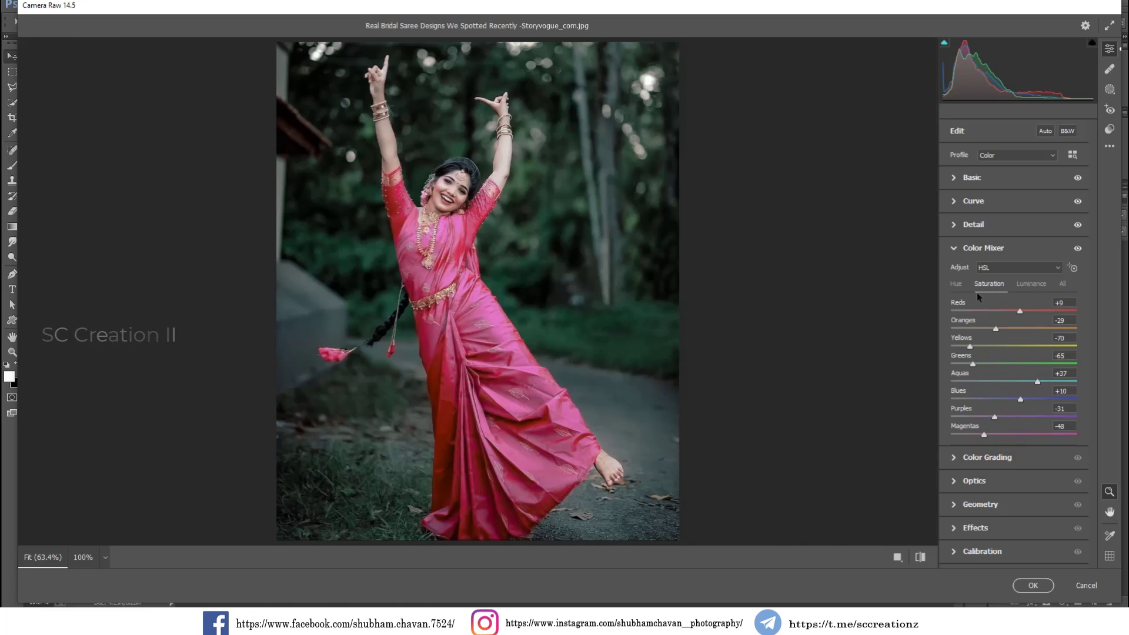
Step: Set the luminance of Reds to +22, Oranges +48, Yellows +27 and Greens -20, raise Aquas and Blues, and fine-tune Purples and Magentas
{"action": "left_click", "coordinate": [1024, 284]}
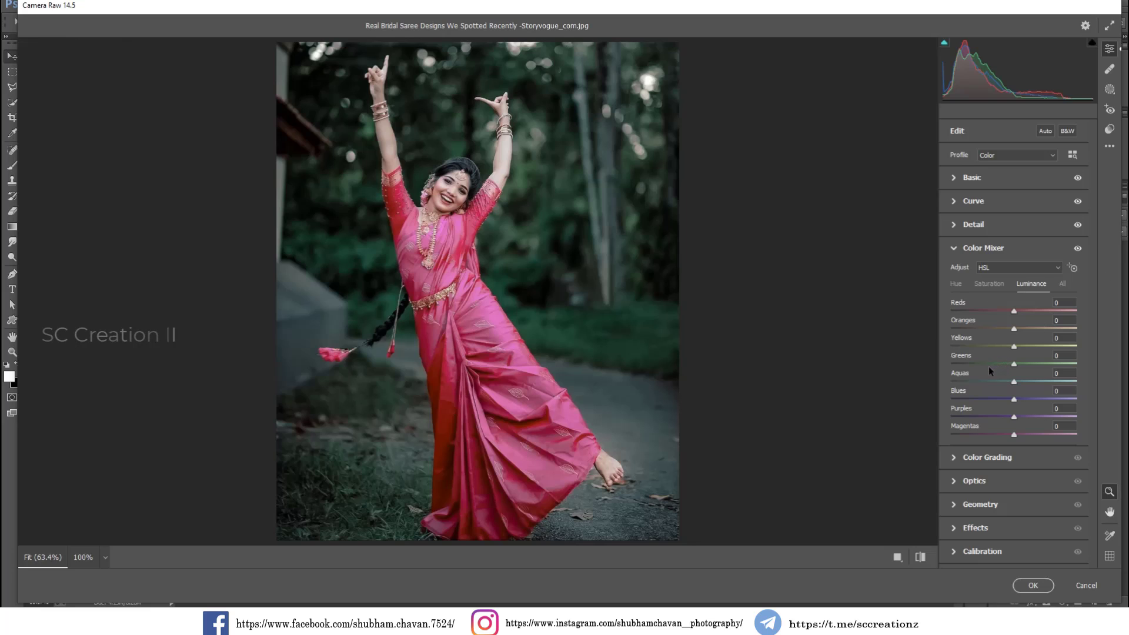
{"action": "left_click_drag", "start_coordinate": [1015, 311], "coordinate": [1028, 314]}
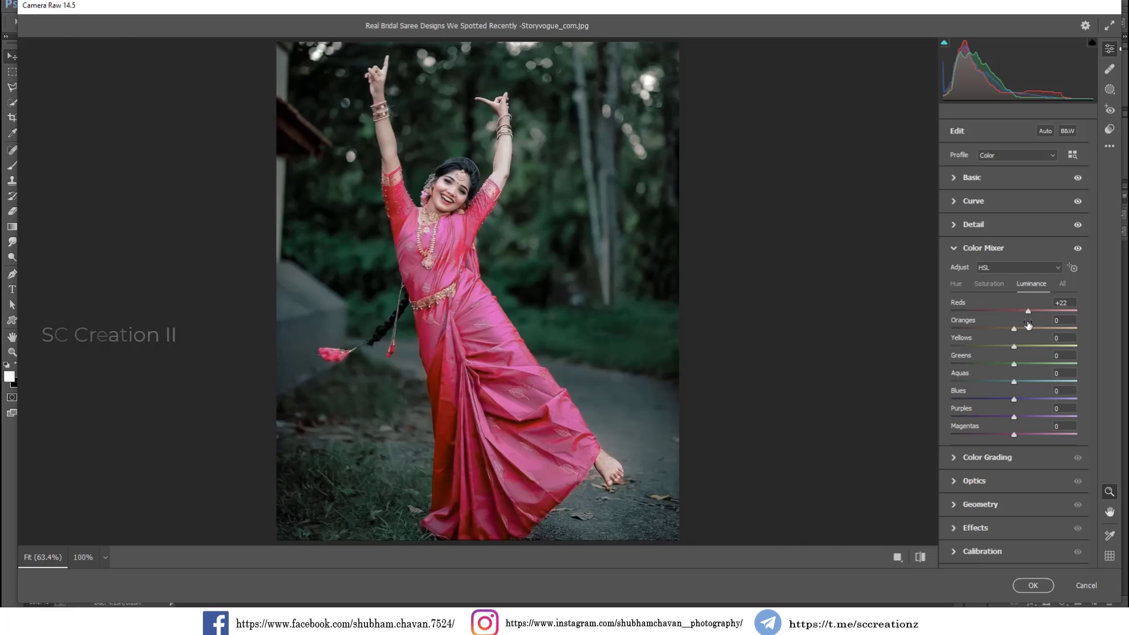
{"action": "mouse_move", "coordinate": [1034, 329]}
{"action": "left_mouse_down"}
{"action": "mouse_move", "coordinate": [1046, 329]}
{"action": "mouse_move", "coordinate": [1034, 349]}
{"action": "left_mouse_up"}
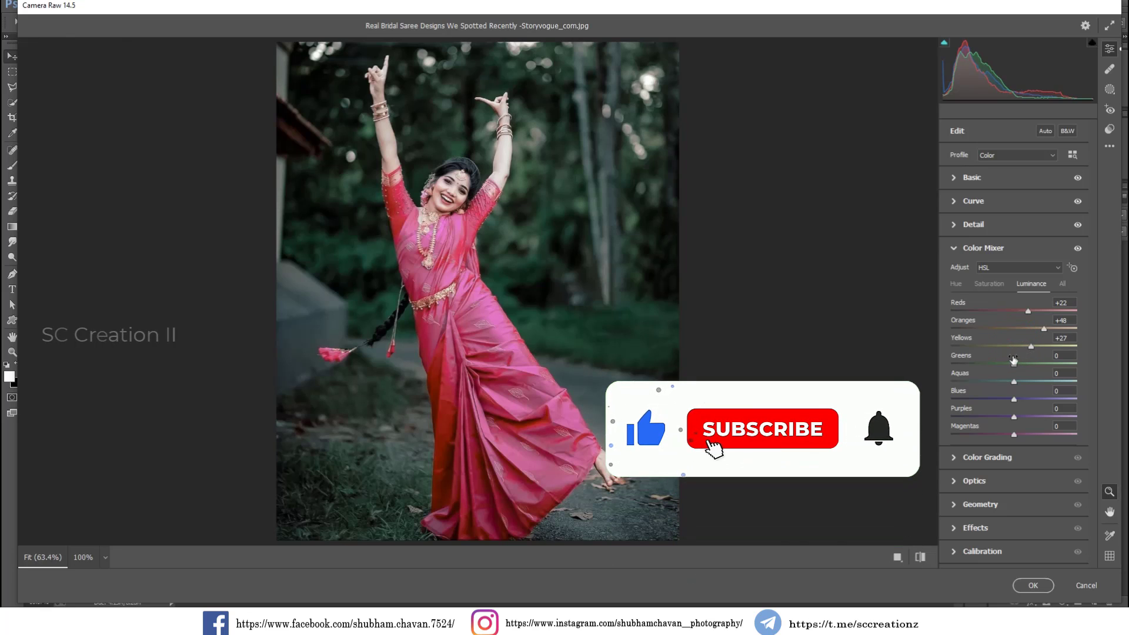
{"action": "left_click_drag", "start_coordinate": [1007, 359], "coordinate": [1002, 360]}
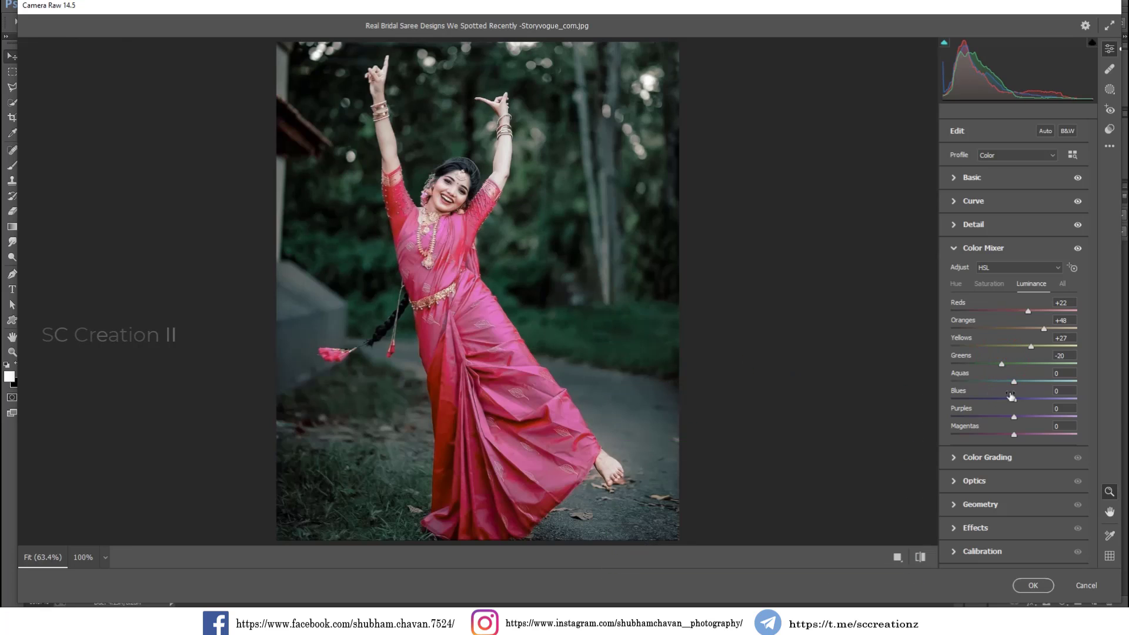
{"action": "left_click_drag", "start_coordinate": [1027, 383], "coordinate": [1028, 404]}
{"action": "left_click_drag", "start_coordinate": [999, 437], "coordinate": [1016, 418]}
Step: Change the Color Mixer saturation of Purples to -21 and Magentas to -2, and inspect the saree up close
{"action": "left_click", "coordinate": [988, 285]}
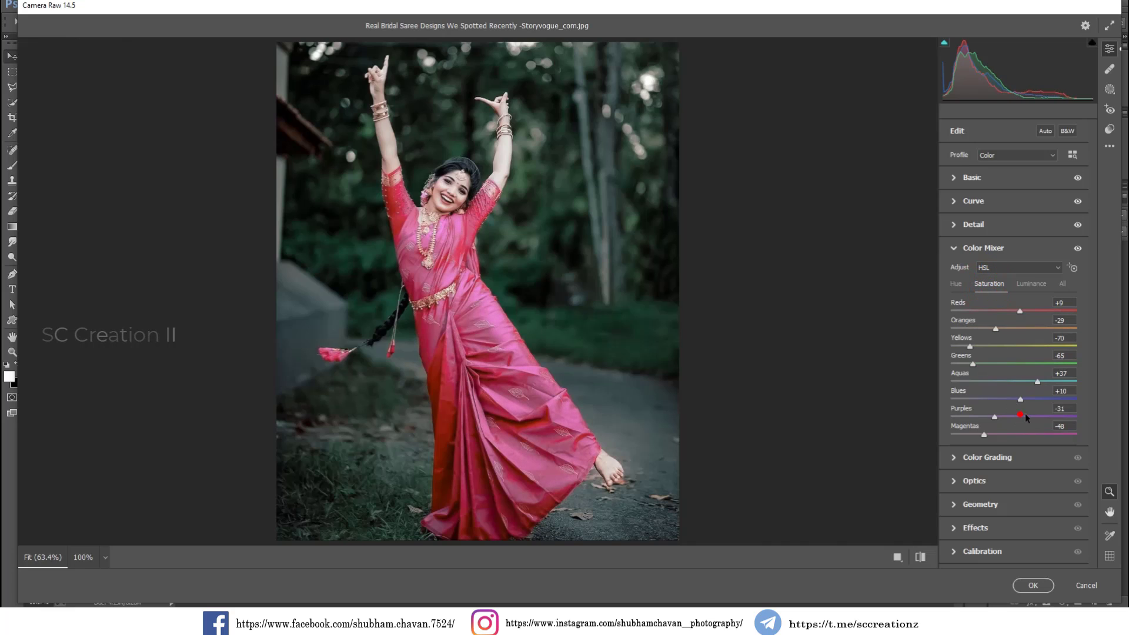
{"action": "left_click_drag", "start_coordinate": [1027, 417], "coordinate": [1013, 435]}
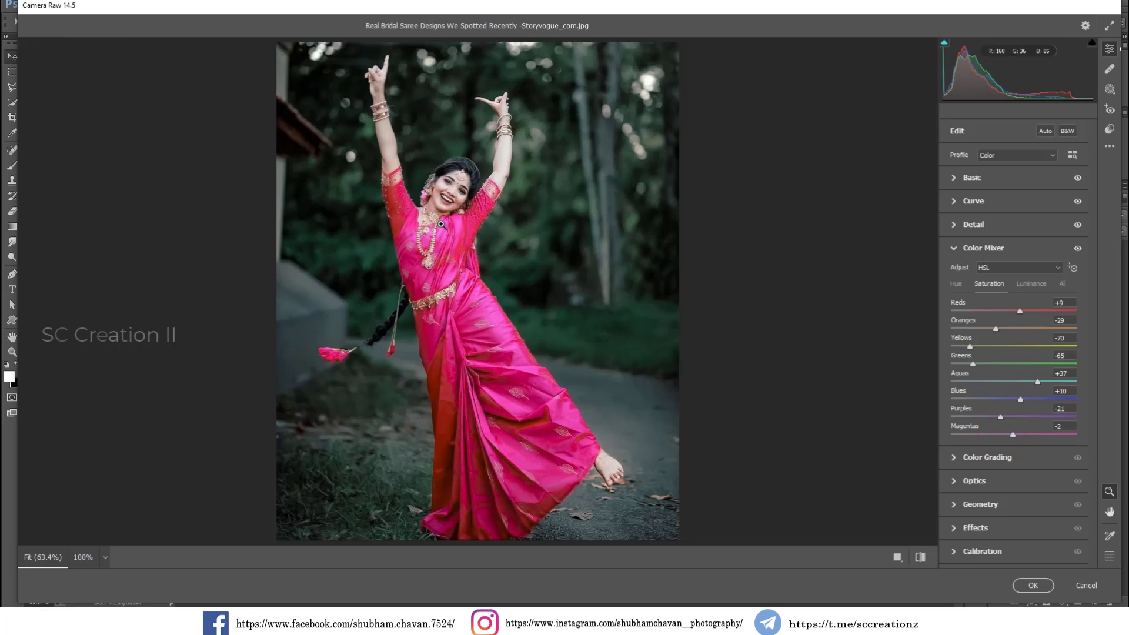
{"action": "left_click", "coordinate": [441, 225]}
{"action": "left_click_drag", "start_coordinate": [469, 236], "coordinate": [502, 267]}
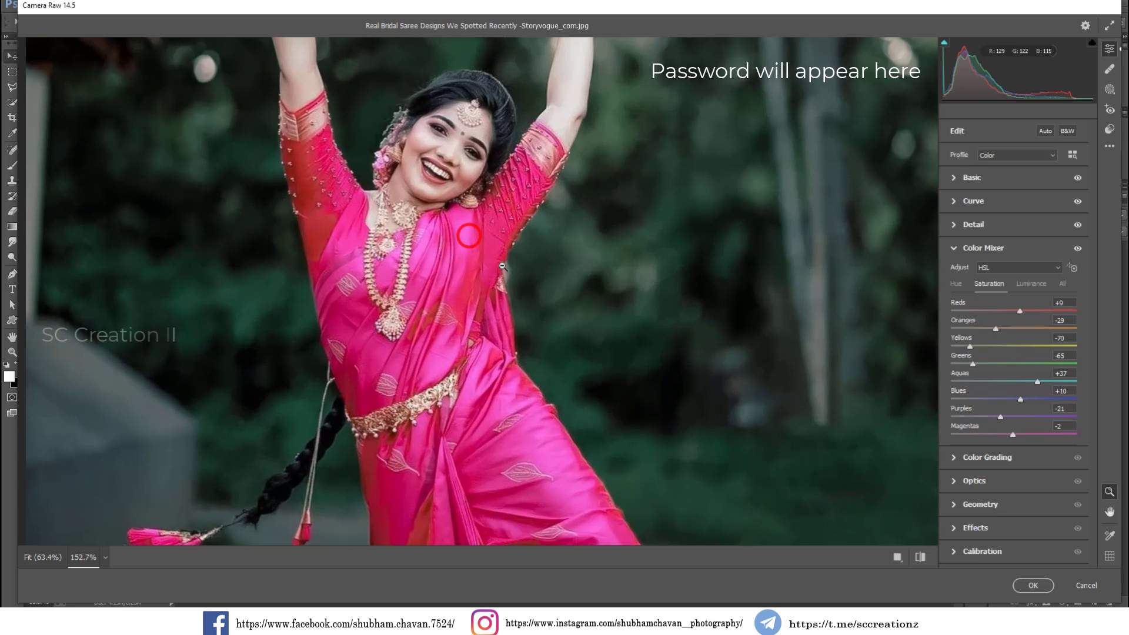
{"action": "left_click", "coordinate": [488, 257]}
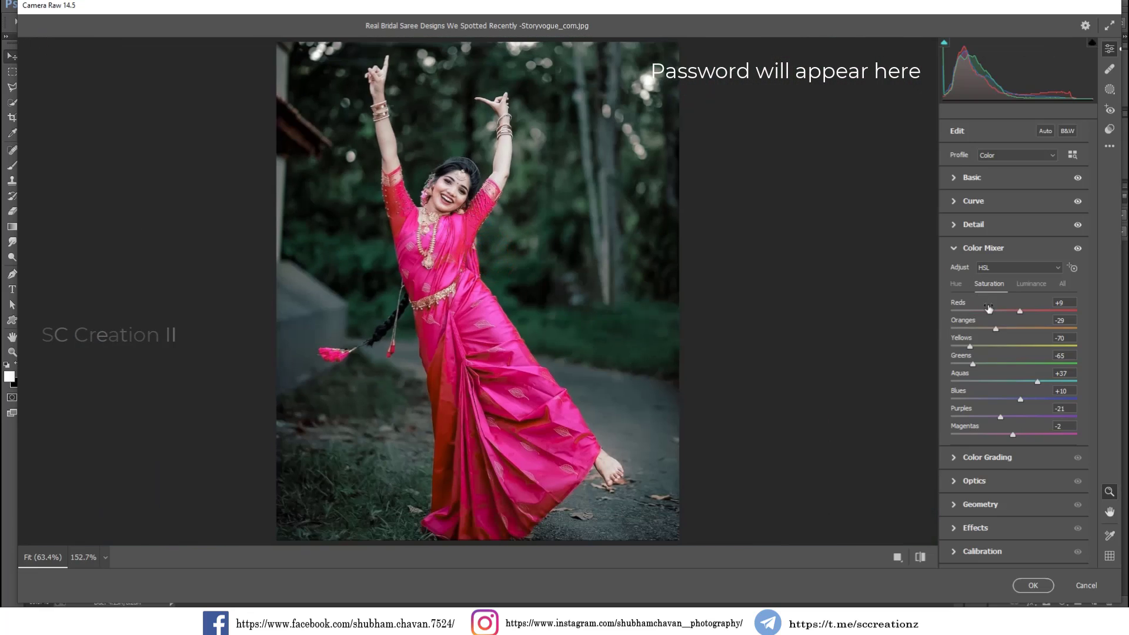
Step: In Calibration, set Green Primary Hue to +55 and Saturation to +40, raise Blue Primary Saturation to about +15 and slightly lower its Hue
{"action": "left_click", "coordinate": [957, 250]}
{"action": "left_click", "coordinate": [958, 365]}
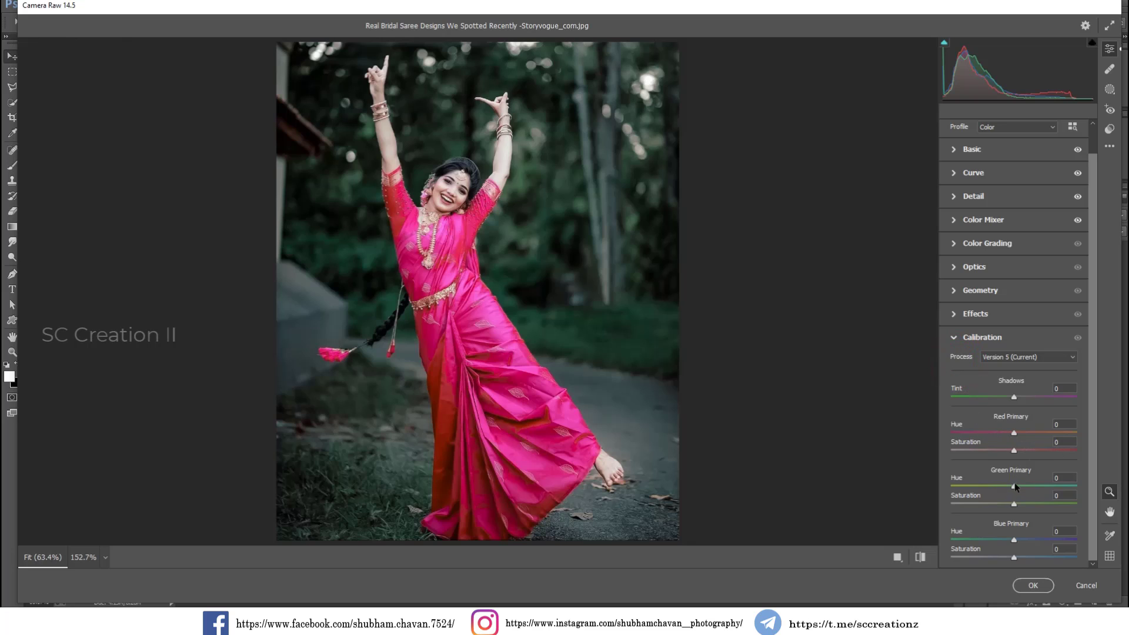
{"action": "mouse_move", "coordinate": [1016, 487]}
{"action": "left_mouse_down"}
{"action": "mouse_move", "coordinate": [1049, 490]}
{"action": "mouse_move", "coordinate": [1029, 508]}
{"action": "mouse_move", "coordinate": [1042, 510]}
{"action": "left_mouse_up"}
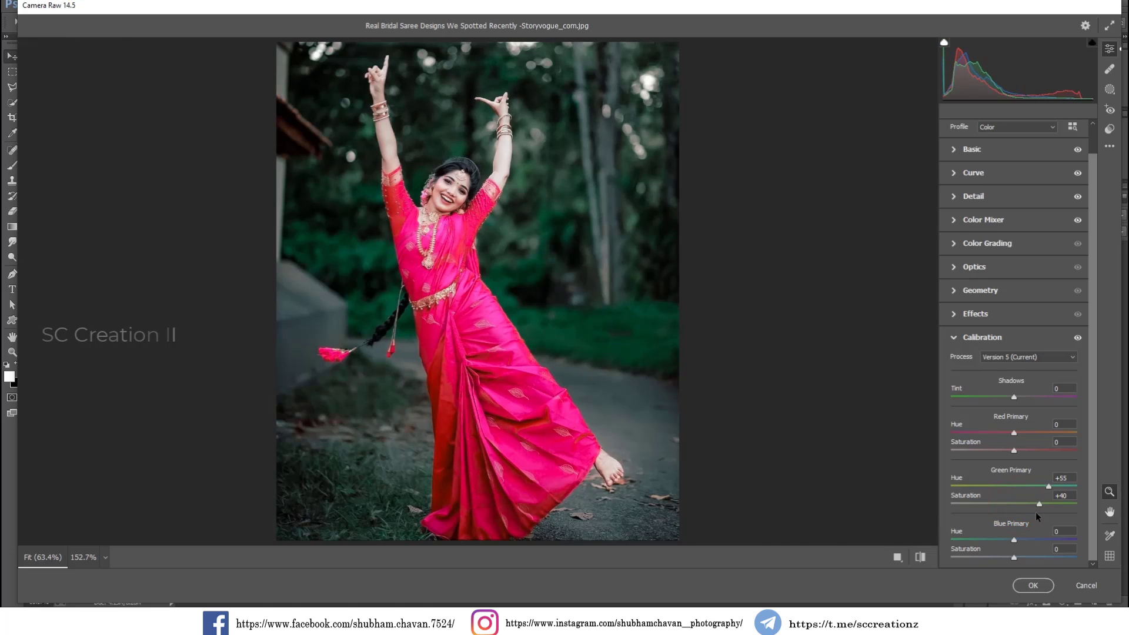
{"action": "left_click_drag", "start_coordinate": [1014, 557], "coordinate": [1024, 559]}
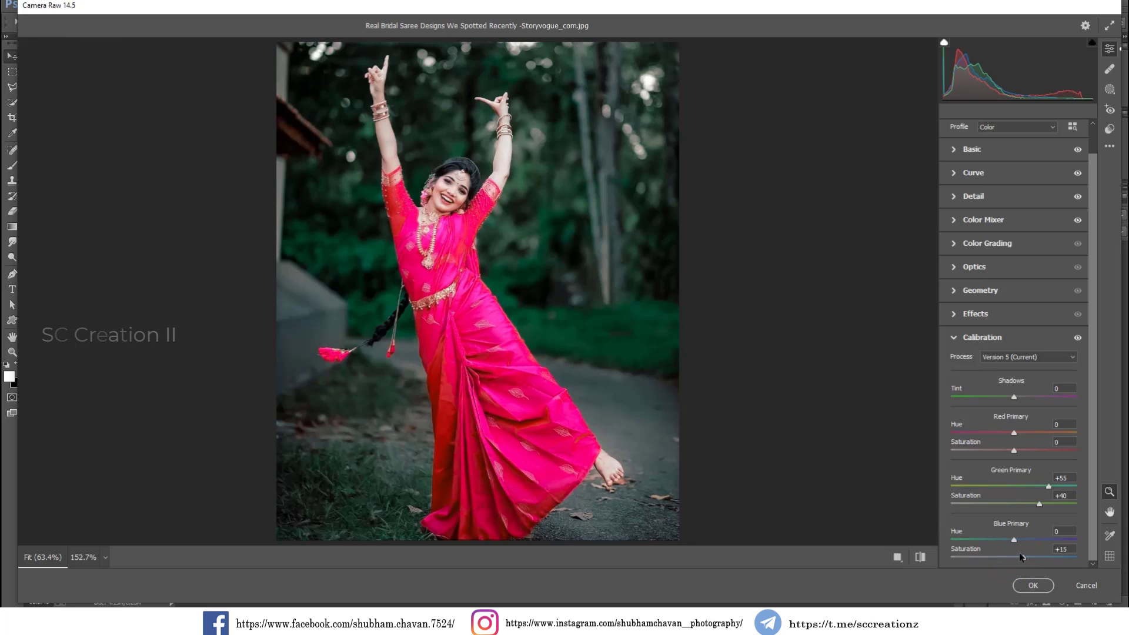
{"action": "mouse_move", "coordinate": [1014, 540]}
{"action": "left_mouse_down"}
{"action": "mouse_move", "coordinate": [983, 538]}
{"action": "mouse_move", "coordinate": [1028, 542]}
{"action": "mouse_move", "coordinate": [1015, 540]}
{"action": "left_mouse_up"}
{"action": "mouse_move", "coordinate": [1015, 540]}
{"action": "left_mouse_down"}
{"action": "mouse_move", "coordinate": [994, 542]}
{"action": "mouse_move", "coordinate": [1046, 545]}
{"action": "mouse_move", "coordinate": [994, 541]}
{"action": "mouse_move", "coordinate": [1007, 542]}
{"action": "left_mouse_up"}
{"action": "left_click", "coordinate": [526, 250]}
{"action": "left_click", "coordinate": [520, 252]}
Step: In the Basic adjustments, set Highlights to -14 and Contrast to +5
{"action": "left_click", "coordinate": [979, 152]}
{"action": "left_click", "coordinate": [1016, 305]}
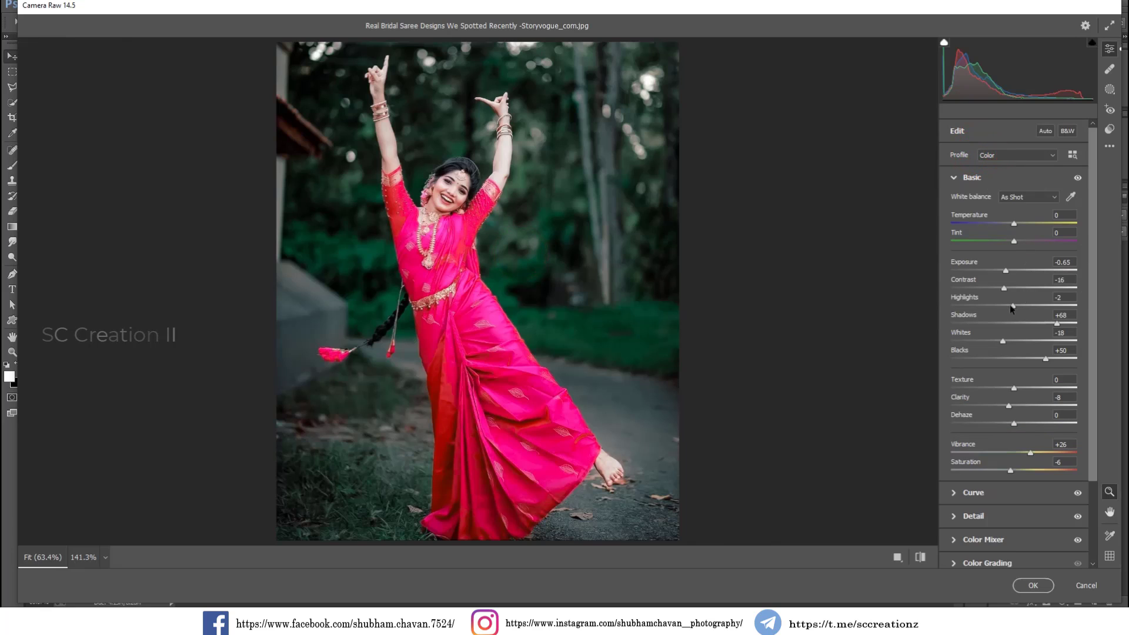
{"action": "mouse_move", "coordinate": [1022, 308]}
{"action": "left_mouse_down"}
{"action": "mouse_move", "coordinate": [1008, 306]}
{"action": "mouse_move", "coordinate": [1008, 286]}
{"action": "mouse_move", "coordinate": [1017, 291]}
{"action": "left_mouse_up"}
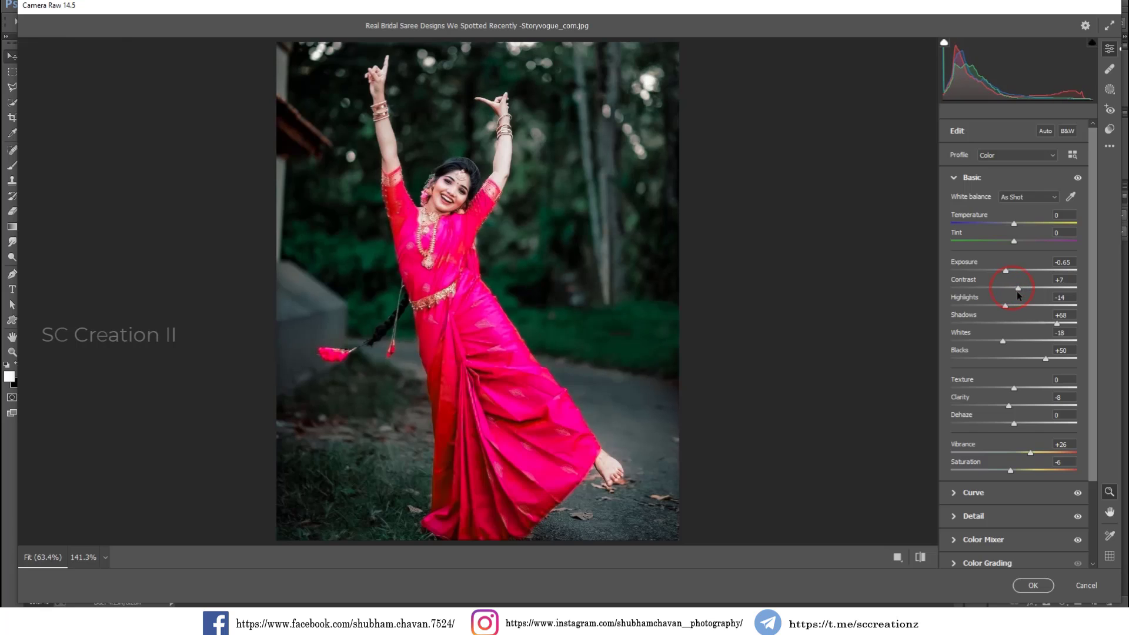
Step: Set Vignetting to -9 in the Effects adjustments and check the subject up close
{"action": "scroll", "coordinate": [981, 515], "scroll_direction": "down", "scroll_amount": 3}
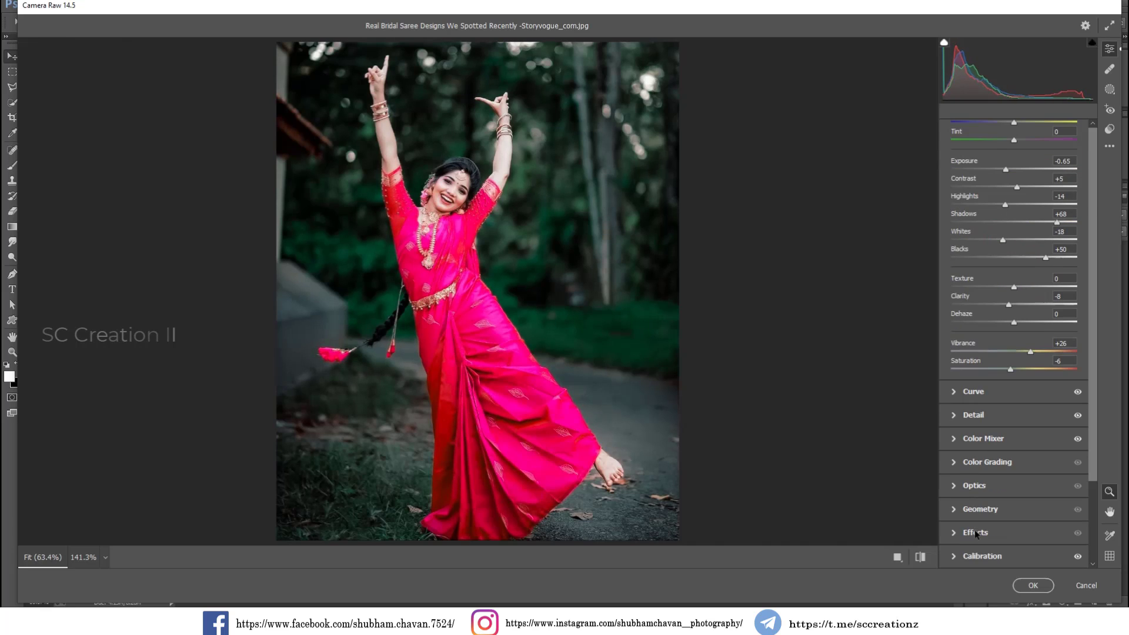
{"action": "left_click", "coordinate": [971, 534]}
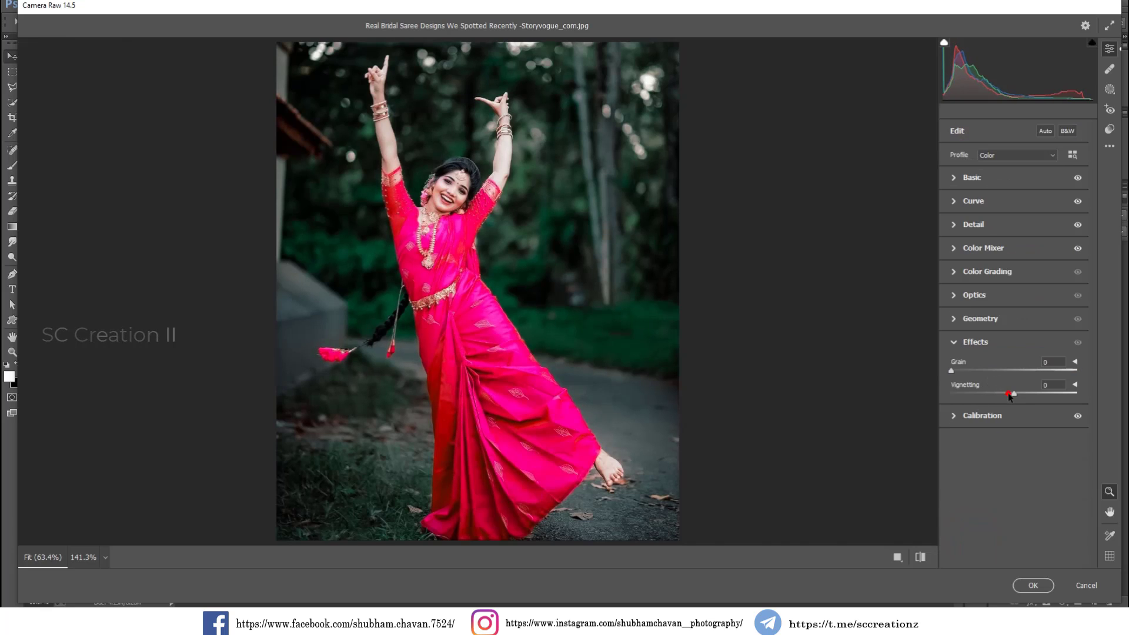
{"action": "mouse_move", "coordinate": [1009, 396]}
{"action": "left_mouse_down"}
{"action": "mouse_move", "coordinate": [993, 395]}
{"action": "mouse_move", "coordinate": [1008, 397]}
{"action": "left_mouse_up"}
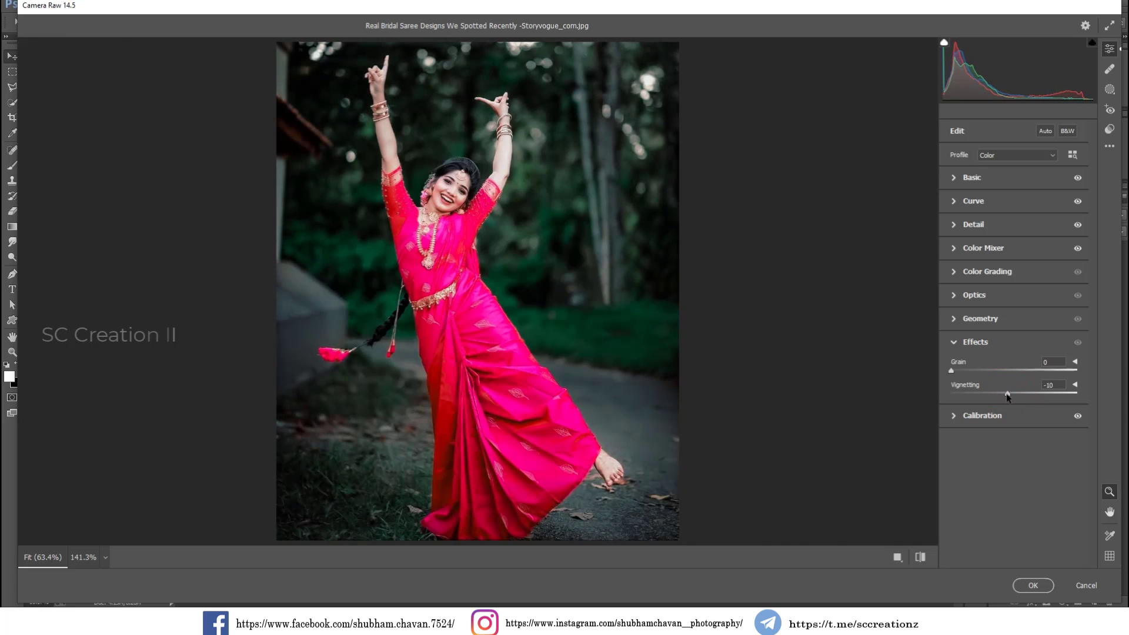
{"action": "left_click_drag", "start_coordinate": [445, 204], "coordinate": [474, 242]}
{"action": "left_click", "coordinate": [475, 241]}
Step: Save the default subset of Camera Raw settings to the Desktop as an XMP file named Special preset
{"action": "left_click", "coordinate": [1110, 146]}
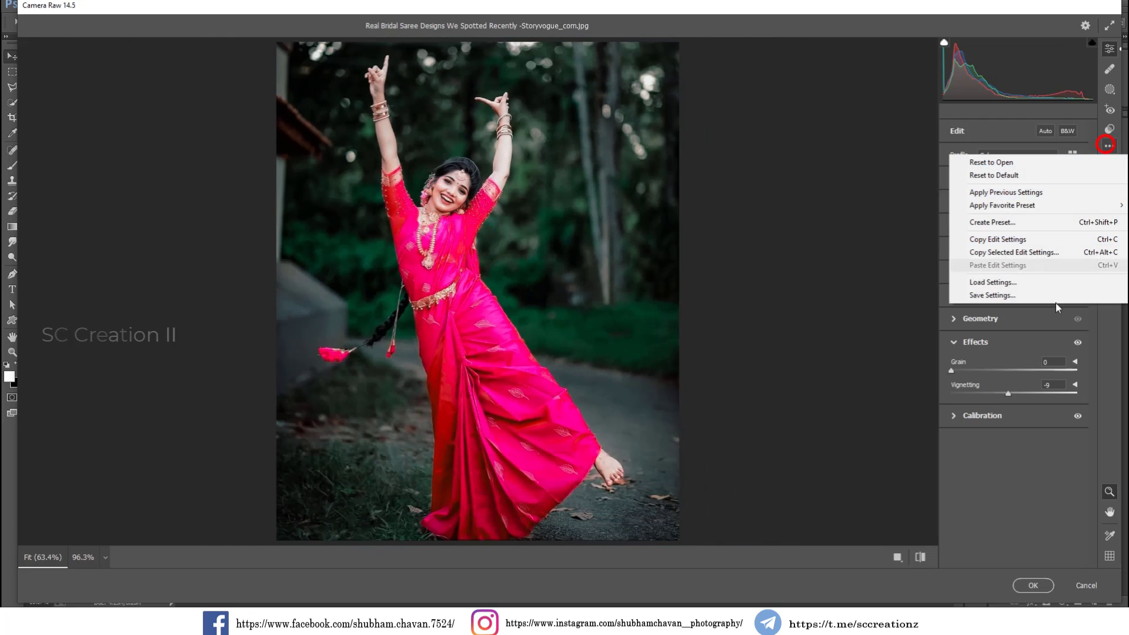
{"action": "left_click", "coordinate": [1007, 296]}
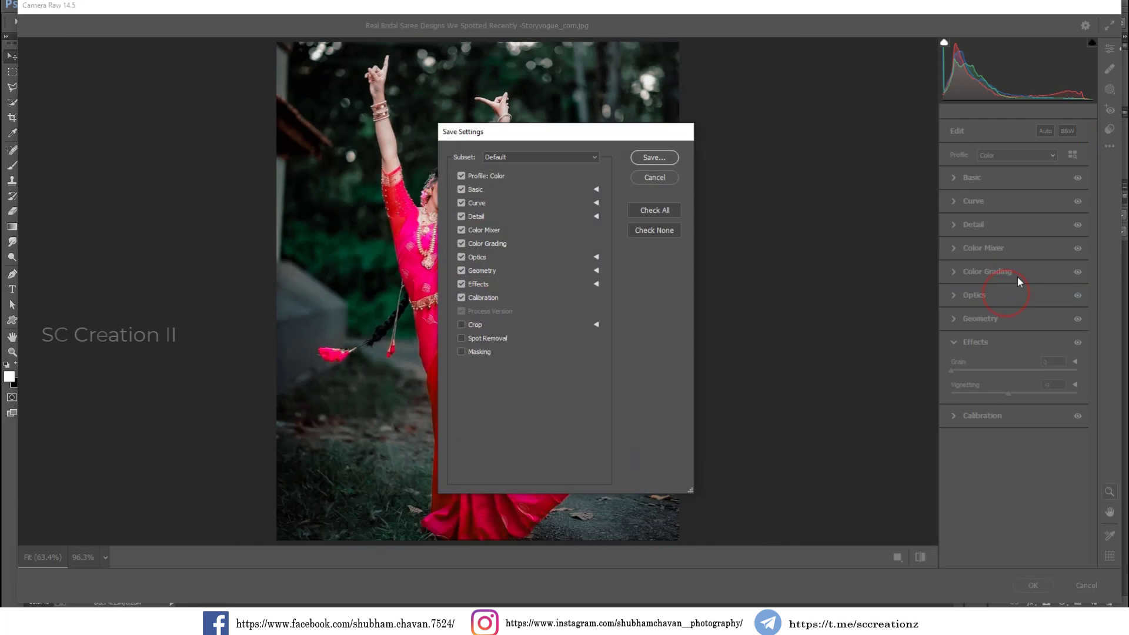
{"action": "left_click", "coordinate": [652, 157]}
{"action": "double_click", "coordinate": [128, 547]}
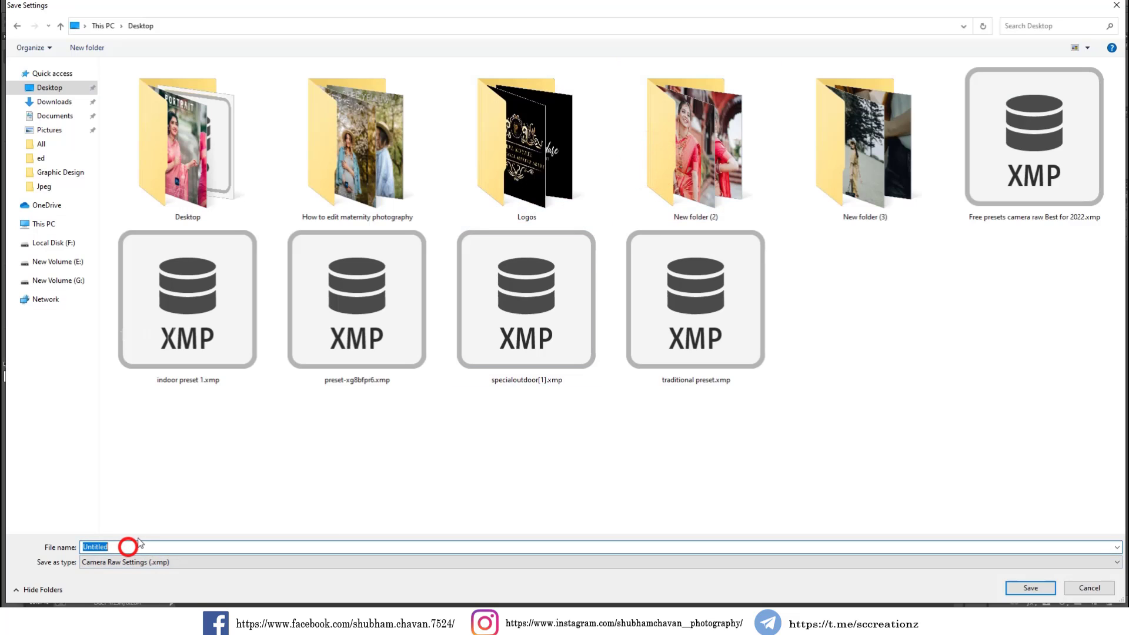
{"action": "type", "text": "Special "}
{"action": "type", "text": "preset"}
{"action": "key", "text": "Return"}
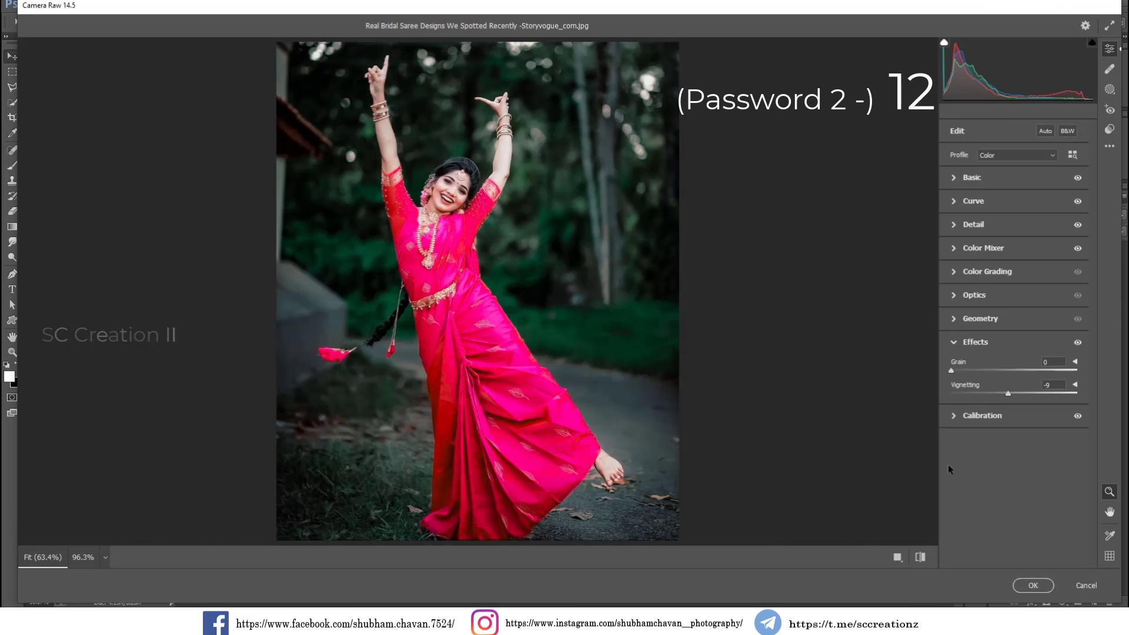
Step: Apply the Camera Raw filter to the layer copy and toggle that layer's visibility to compare before and after
{"action": "left_click", "coordinate": [975, 342]}
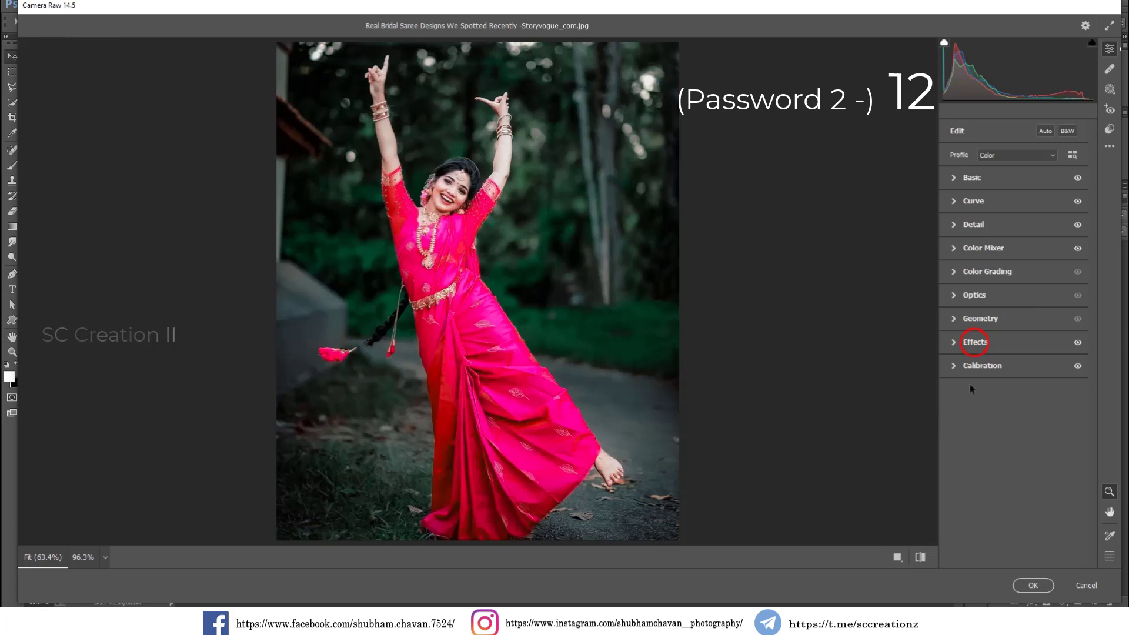
{"action": "left_click", "coordinate": [1029, 585]}
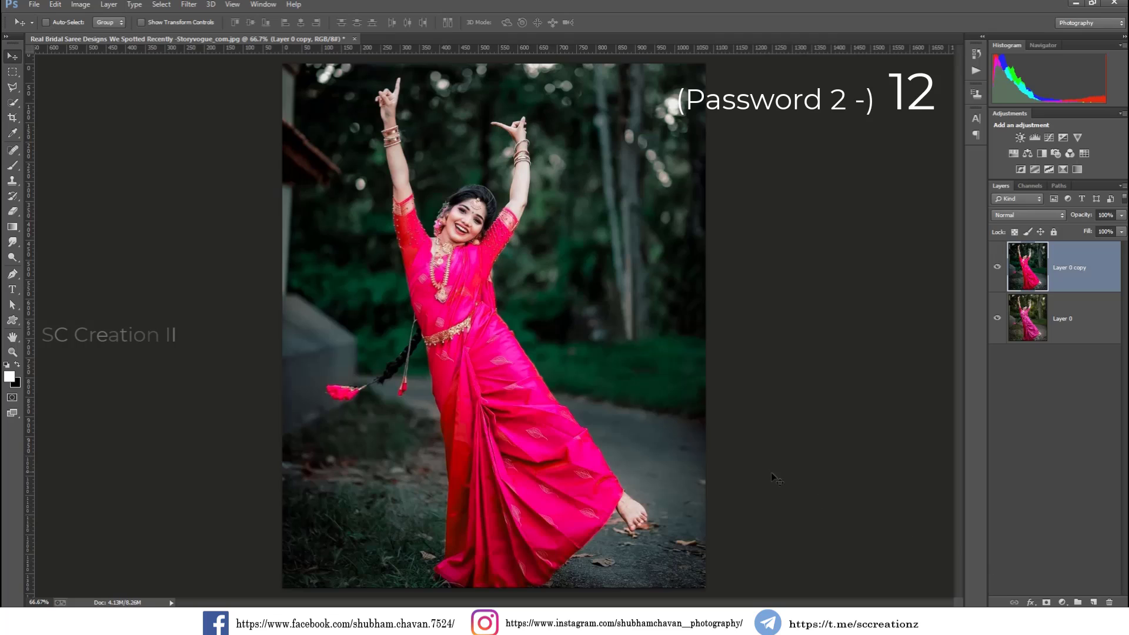
{"action": "left_click", "coordinate": [997, 274]}
{"action": "left_click", "coordinate": [997, 274]}
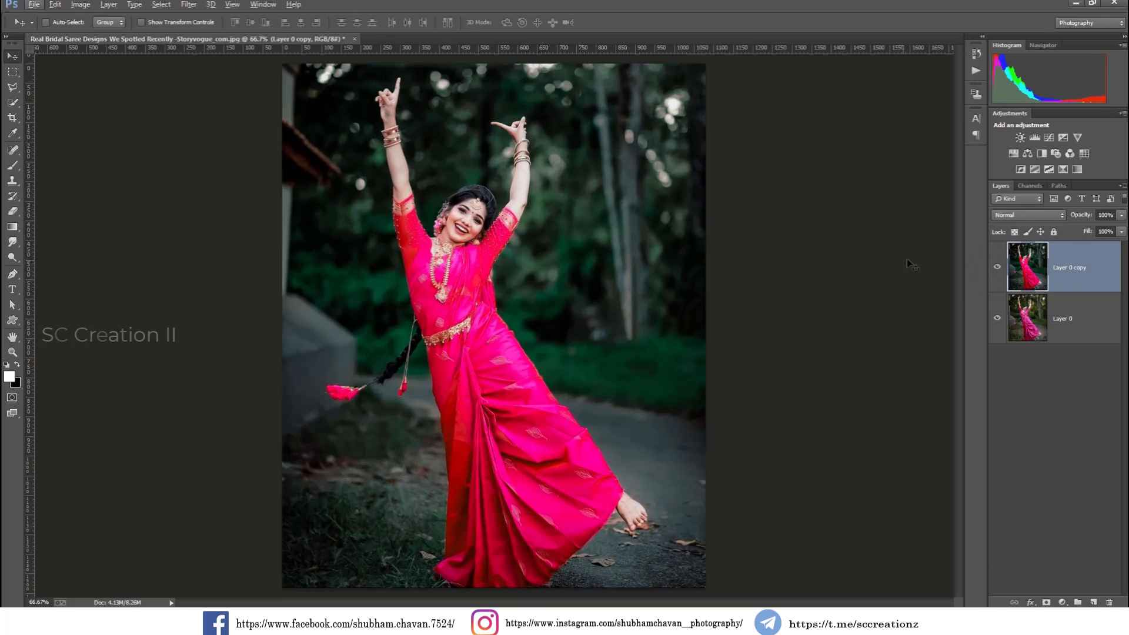
Step: Toggle the layer copy's visibility to compare before and after, and add a Selective Color adjustment layer above it
{"action": "left_click", "coordinate": [995, 268]}
{"action": "left_click", "coordinate": [995, 269]}
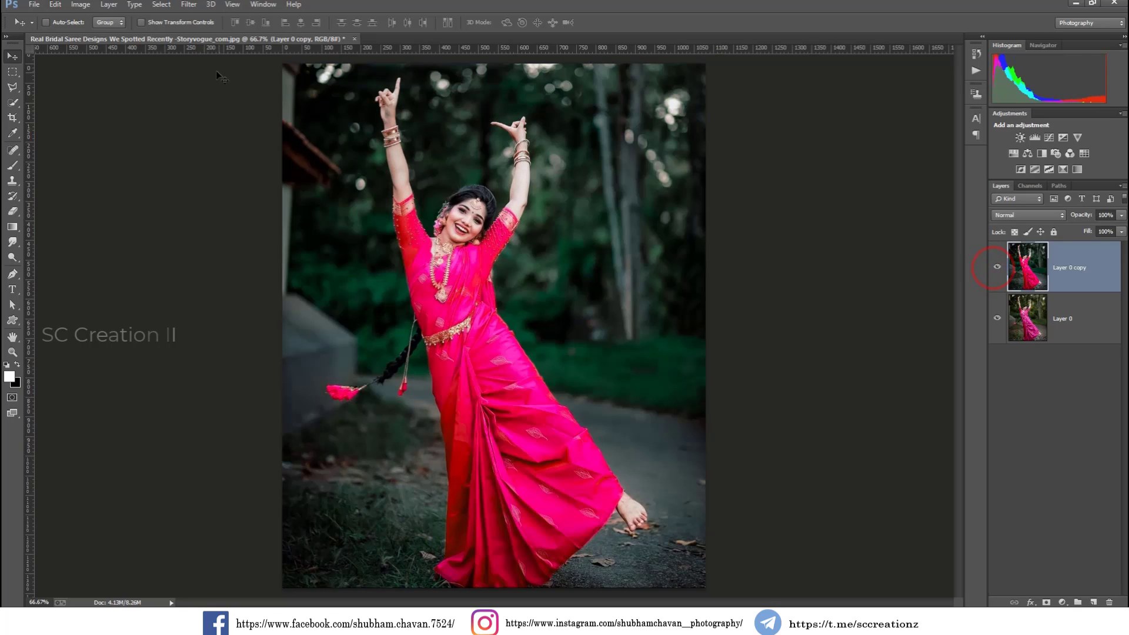
{"action": "left_click", "coordinate": [80, 5]}
{"action": "left_click", "coordinate": [105, 30]}
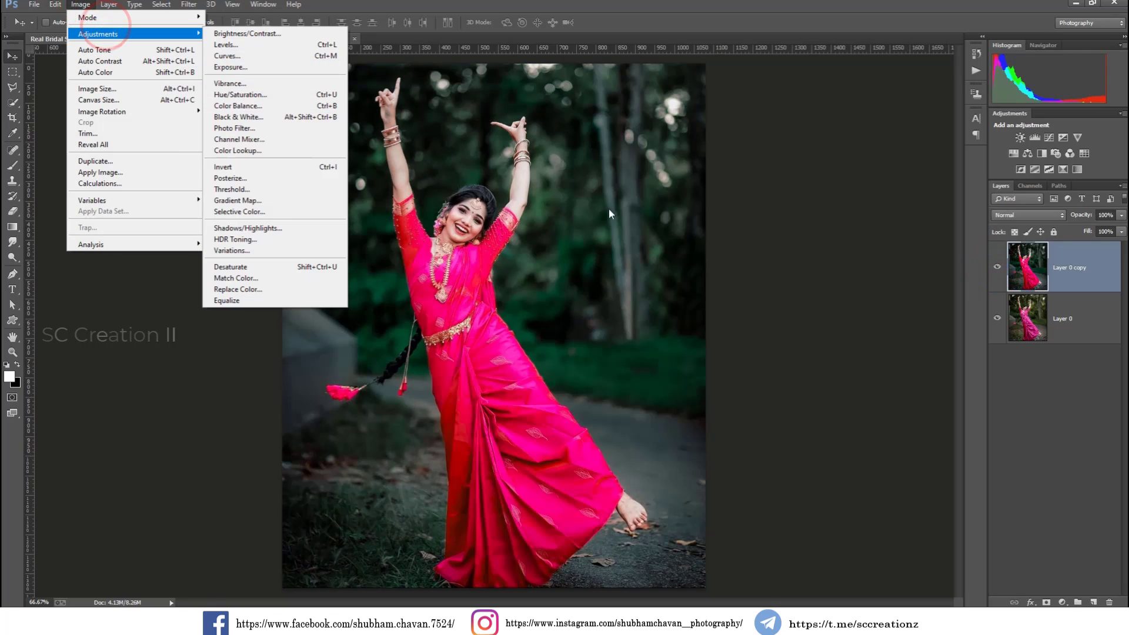
{"action": "left_click", "coordinate": [1062, 602]}
{"action": "left_click", "coordinate": [1064, 597]}
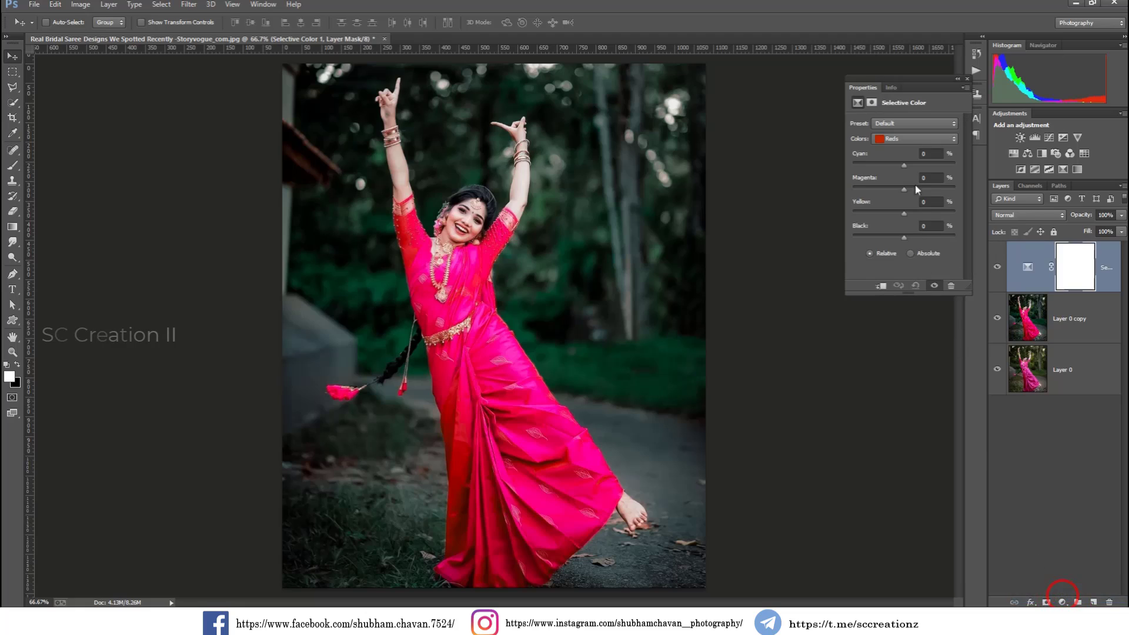
Step: For the Reds in the Selective Color adjustment, set Cyan to +8, Black to +11 and Yellow to -8
{"action": "mouse_move", "coordinate": [905, 164]}
{"action": "left_mouse_down"}
{"action": "mouse_move", "coordinate": [860, 167]}
{"action": "mouse_move", "coordinate": [910, 171]}
{"action": "left_mouse_up"}
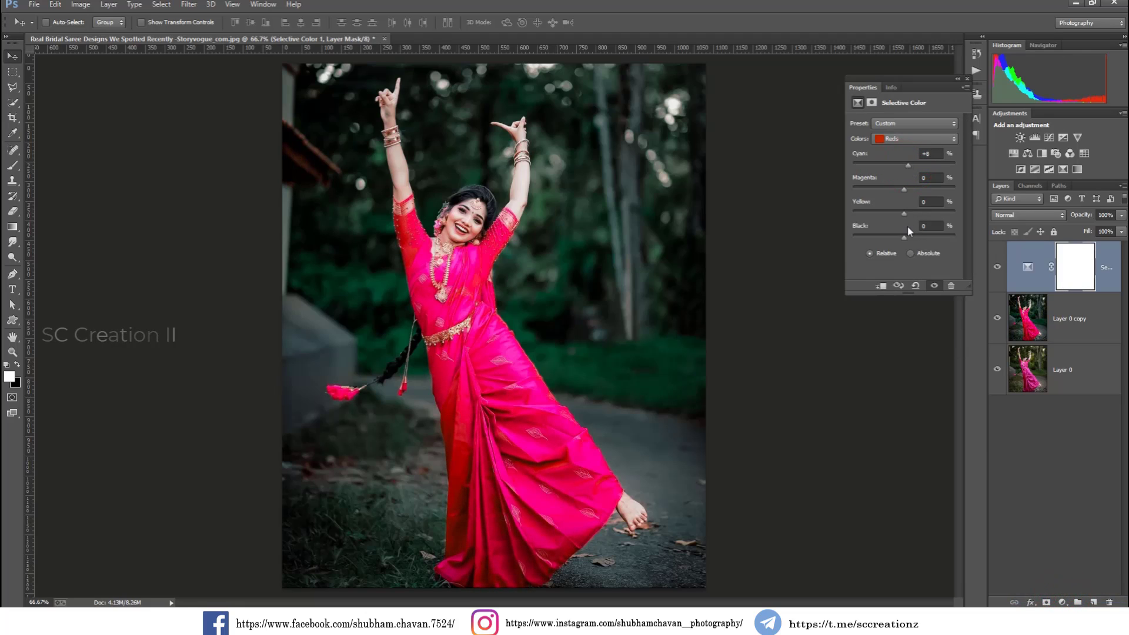
{"action": "mouse_move", "coordinate": [907, 226]}
{"action": "left_mouse_down"}
{"action": "mouse_move", "coordinate": [895, 233]}
{"action": "mouse_move", "coordinate": [913, 234]}
{"action": "mouse_move", "coordinate": [900, 217]}
{"action": "left_mouse_up"}
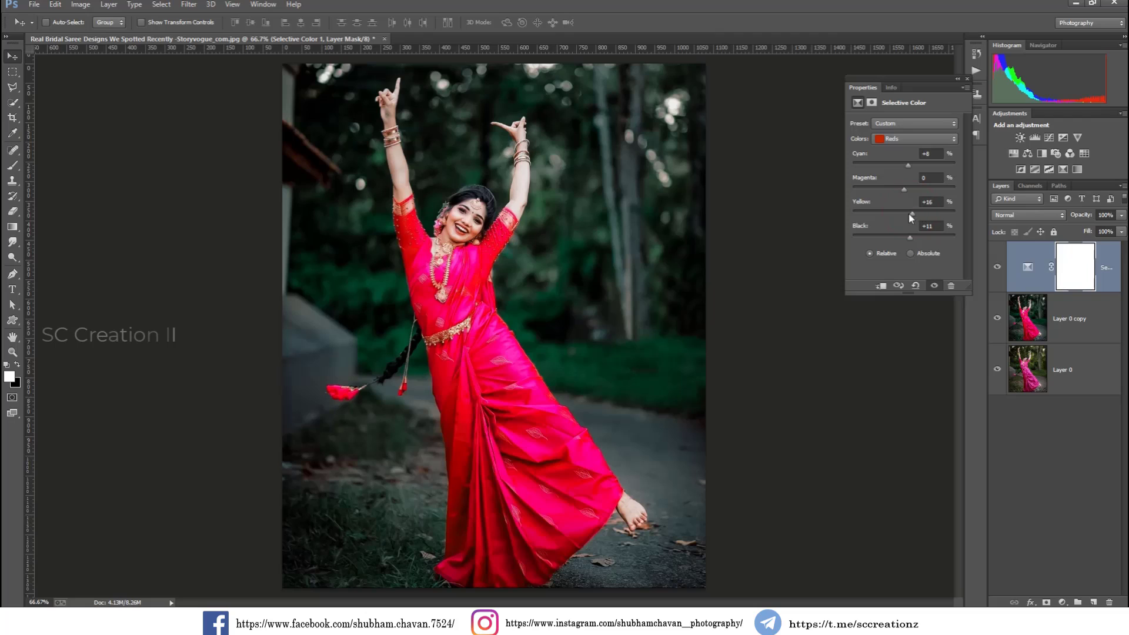
{"action": "left_click_drag", "start_coordinate": [896, 219], "coordinate": [901, 215]}
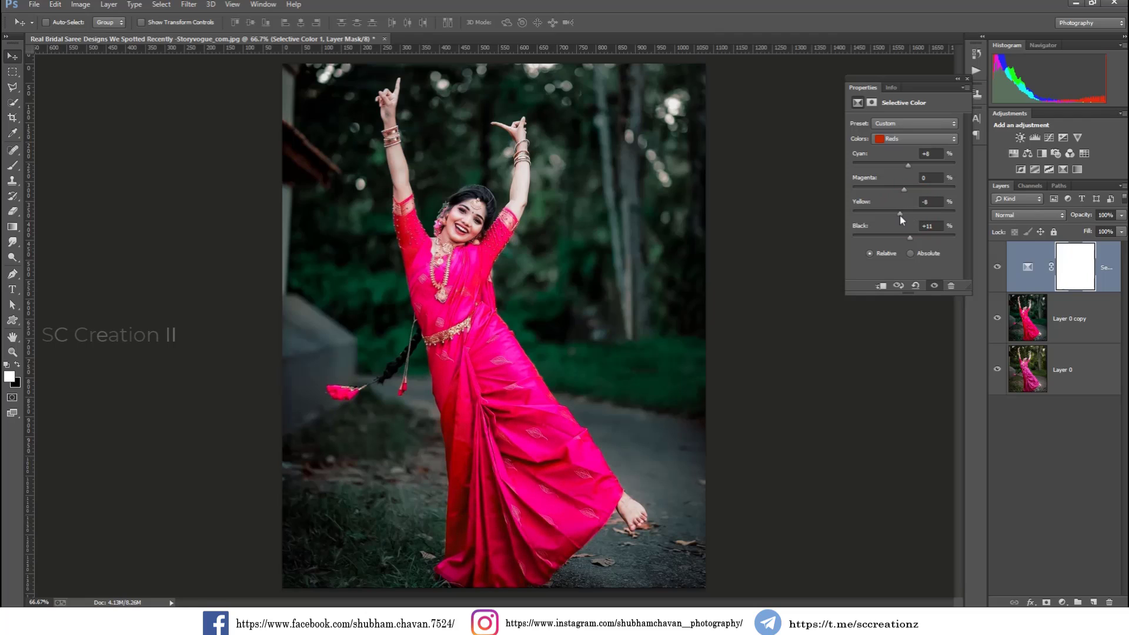
Step: Collapse the adjustment's properties and toggle the Selective Color layer's visibility to compare the saree's colour before and after
{"action": "left_click", "coordinate": [958, 81]}
{"action": "left_click", "coordinate": [997, 271]}
{"action": "left_click", "coordinate": [998, 272]}
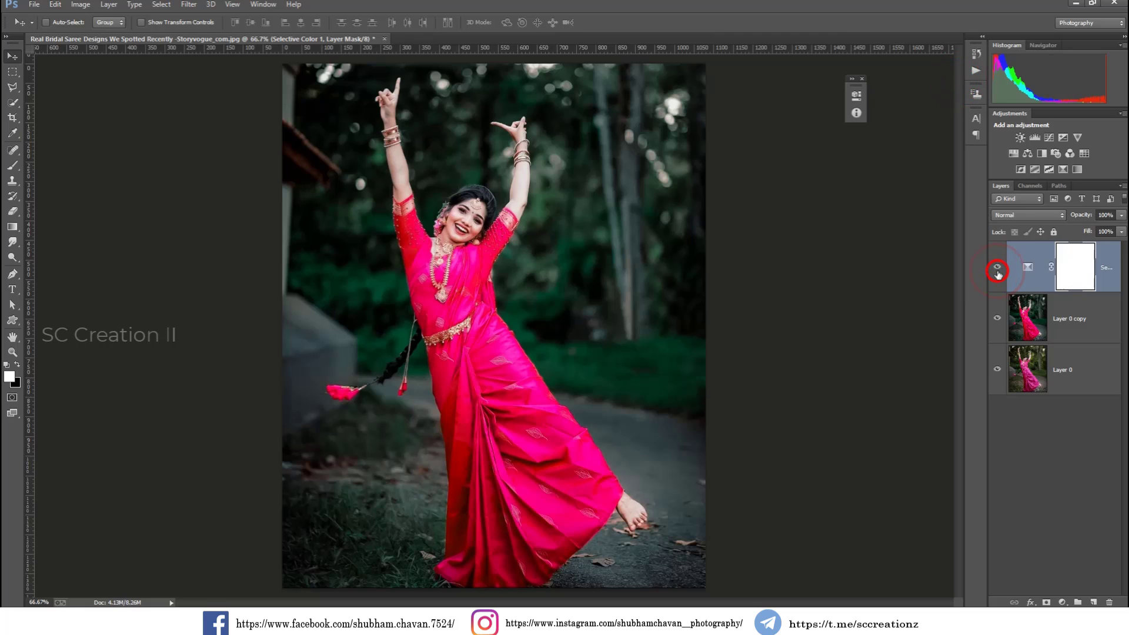
{"action": "left_click", "coordinate": [997, 272]}
{"action": "left_click", "coordinate": [998, 272]}
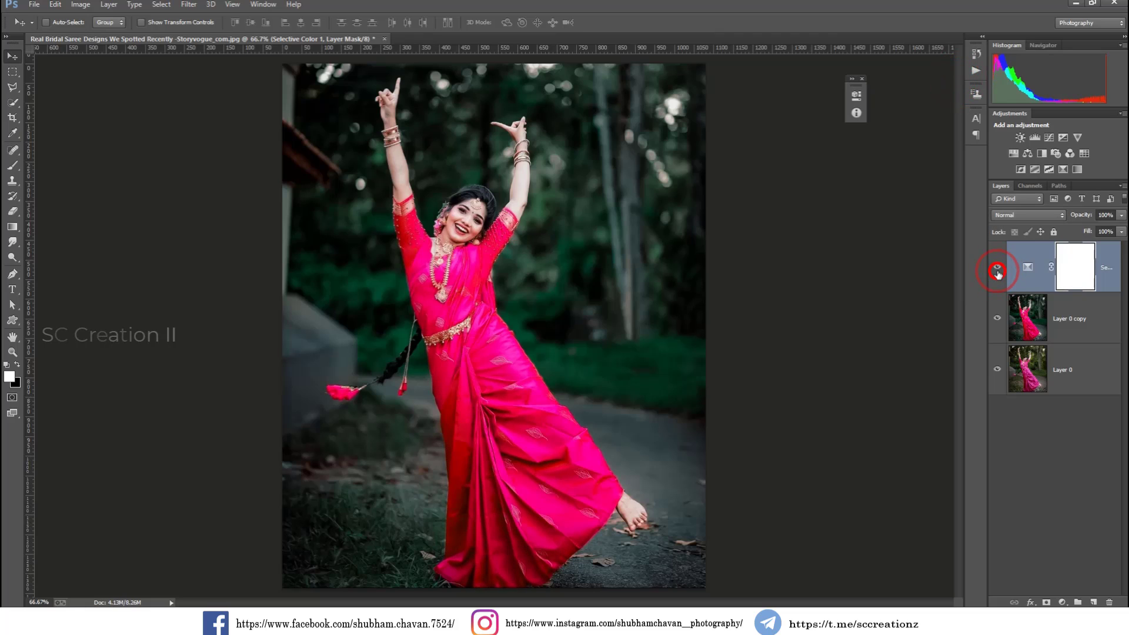
Step: Merge the Selective Color adjustment layer down into the layer copy
{"action": "right_click", "coordinate": [1095, 277]}
{"action": "right_click", "coordinate": [1107, 266]}
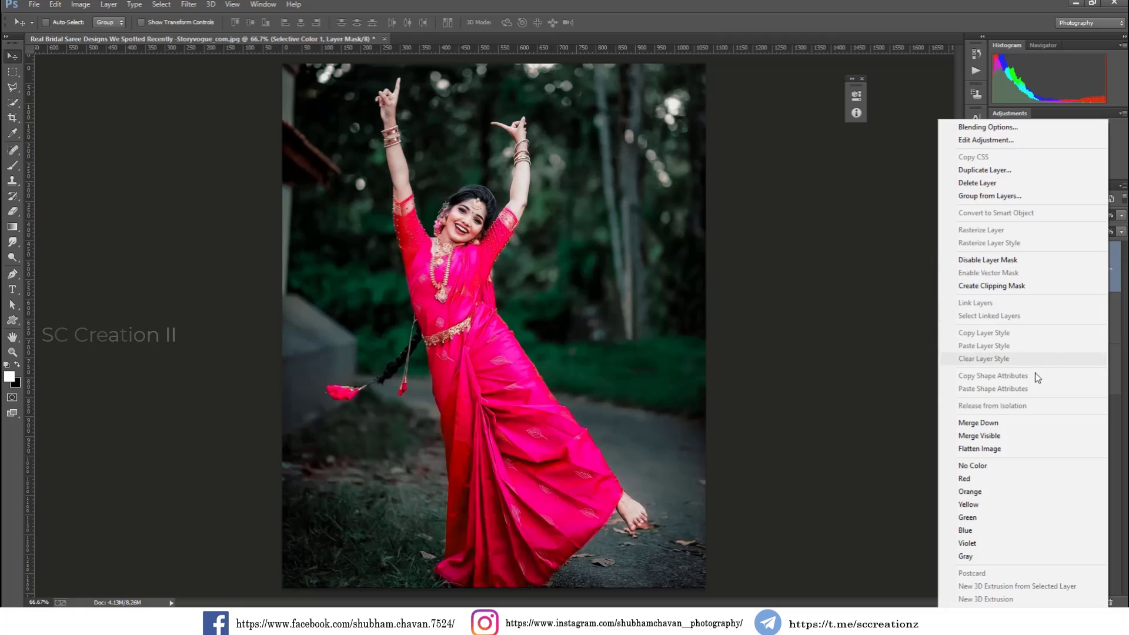
{"action": "left_click", "coordinate": [994, 423]}
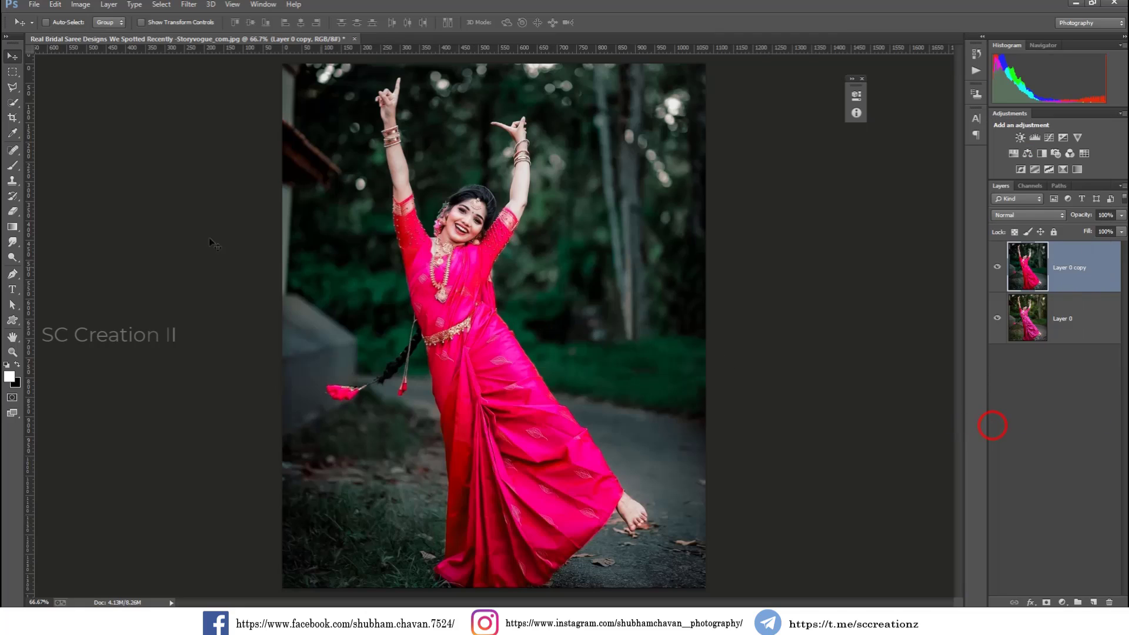
Step: Stamp the photographer's signature once in white with the size 175 brush over the grass beside the saree
{"action": "left_click", "coordinate": [13, 167]}
{"action": "left_click", "coordinate": [634, 358]}
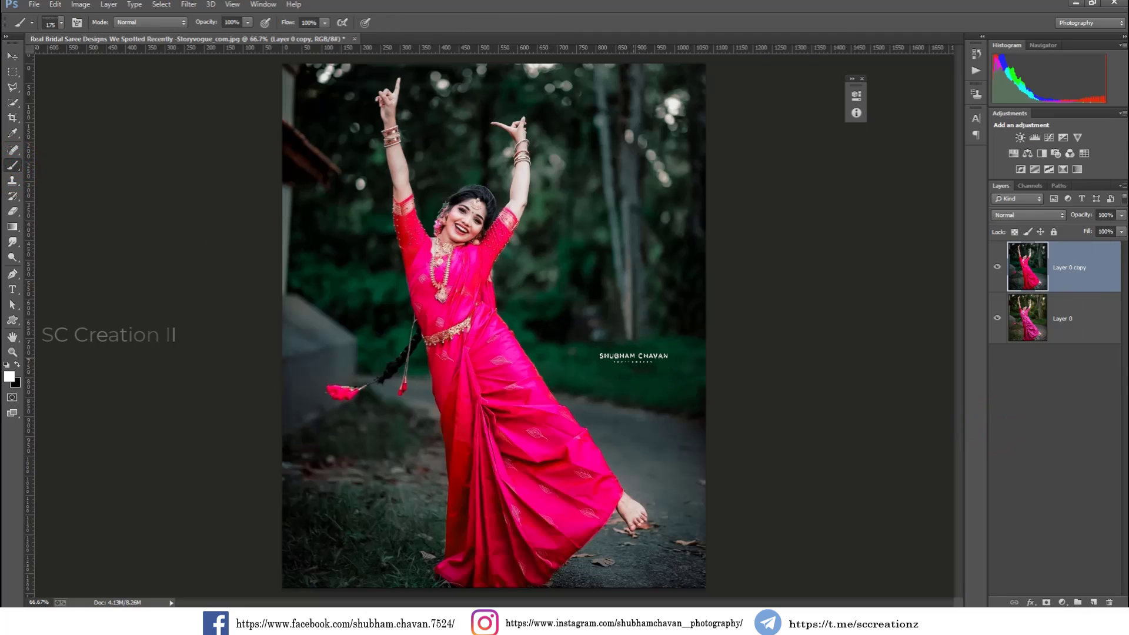
{"action": "key", "text": "bracketright"}
{"action": "scroll", "coordinate": [864, 389], "scroll_direction": "down", "scroll_amount": 1}
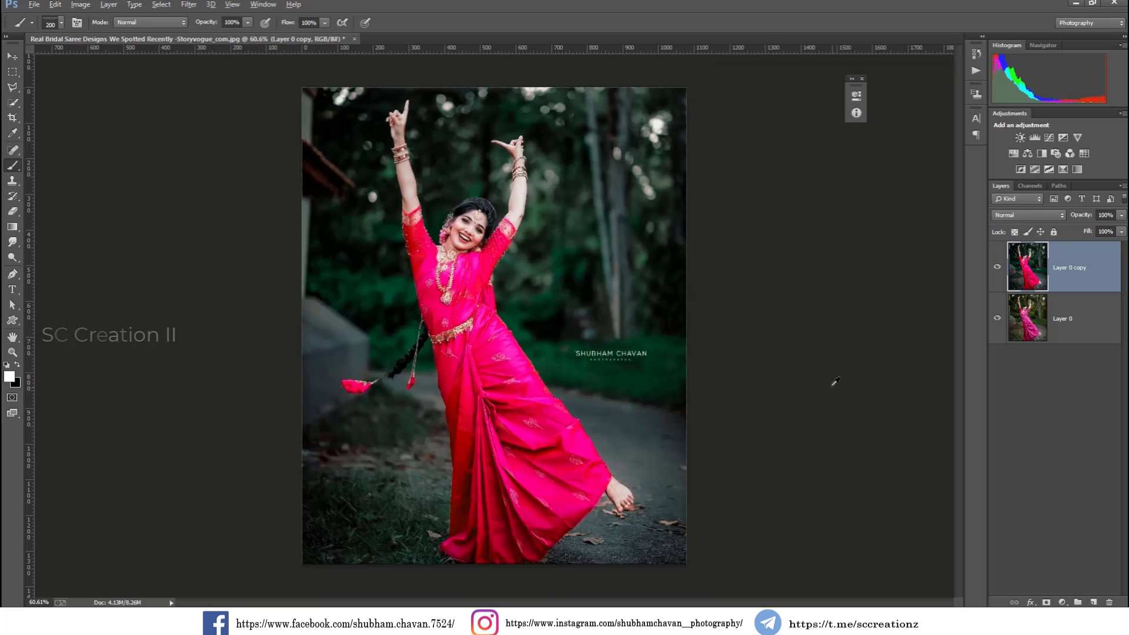
Step: Dock the floating Properties and Info group with the other collapsed ones and toggle the layer copy's visibility for a final comparison
{"action": "scroll", "coordinate": [832, 383], "scroll_direction": "up", "scroll_amount": 1}
{"action": "scroll", "coordinate": [834, 380], "scroll_direction": "down", "scroll_amount": 1}
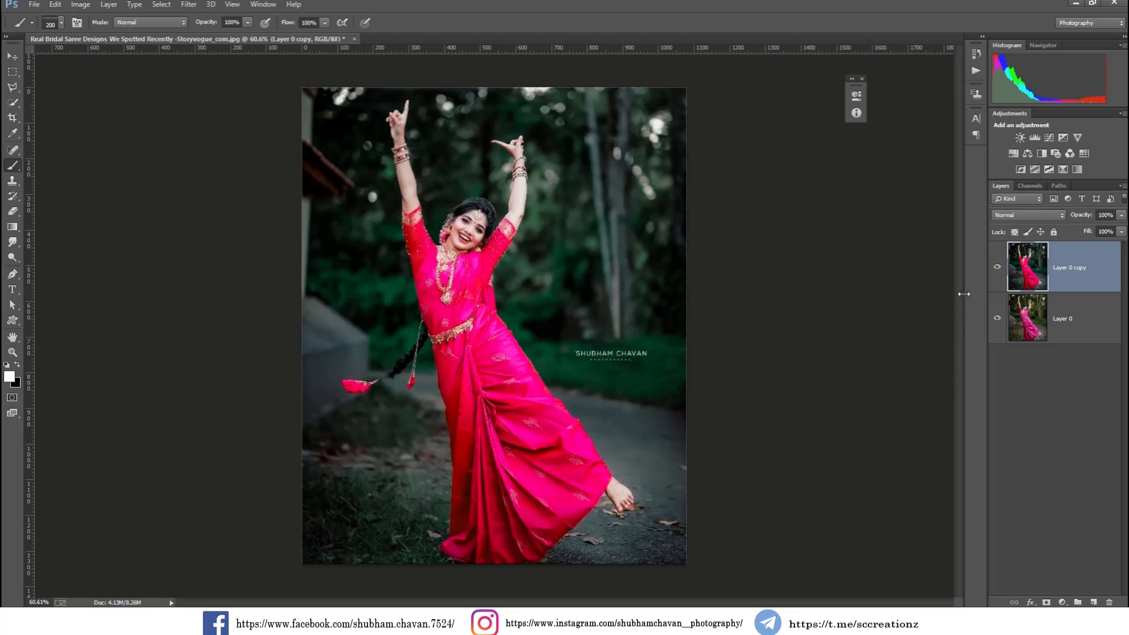
{"action": "left_click_drag", "start_coordinate": [855, 86], "coordinate": [976, 167]}
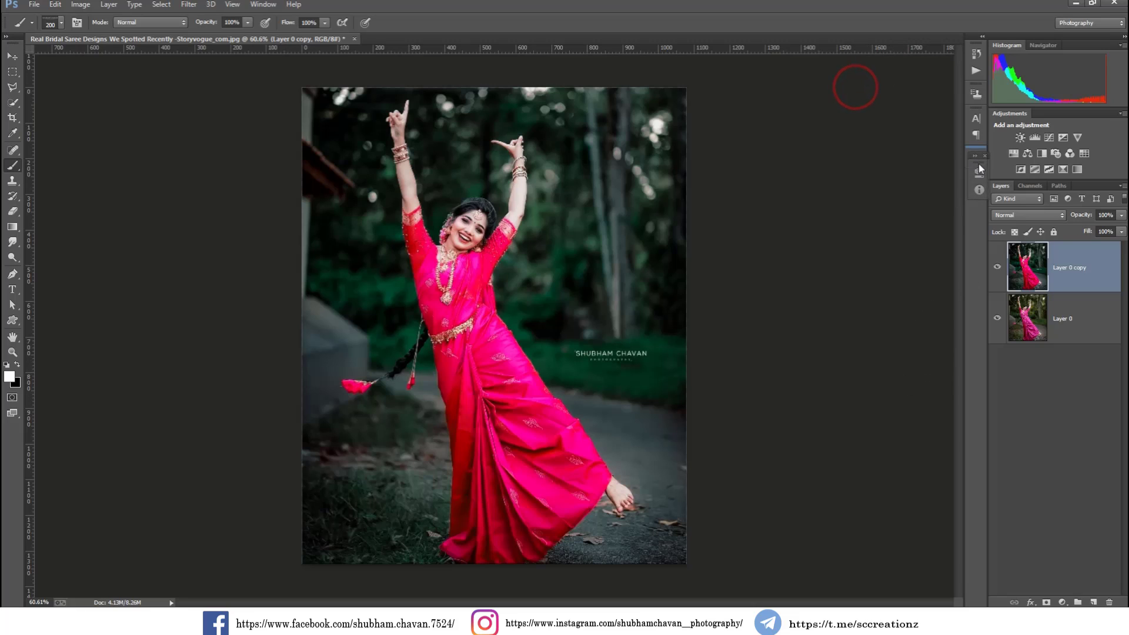
{"action": "left_click", "coordinate": [997, 268]}
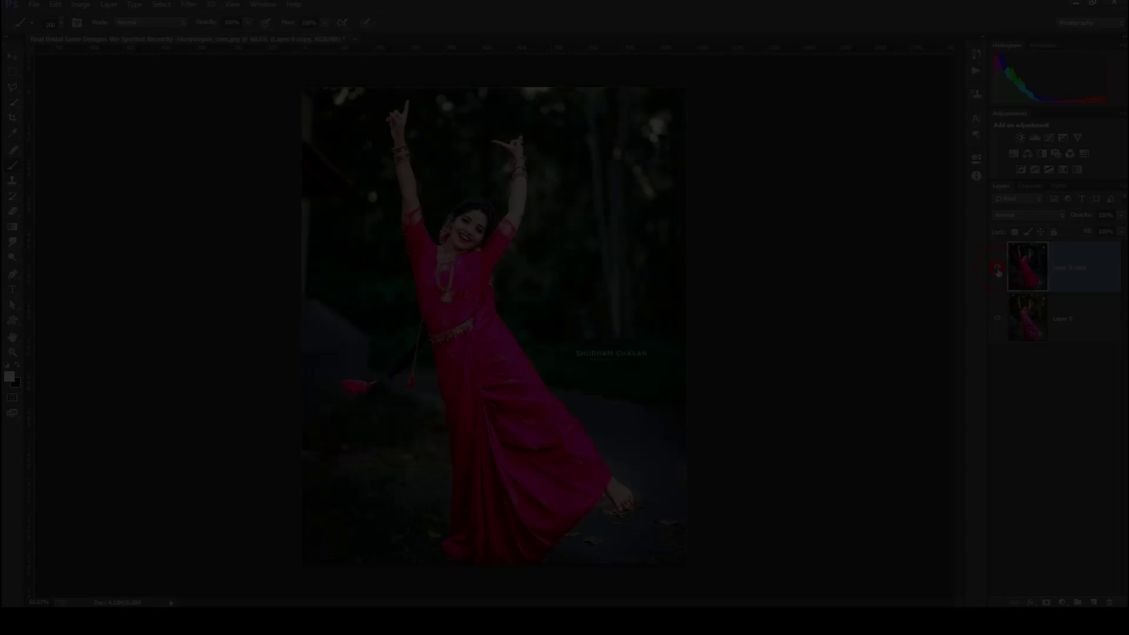